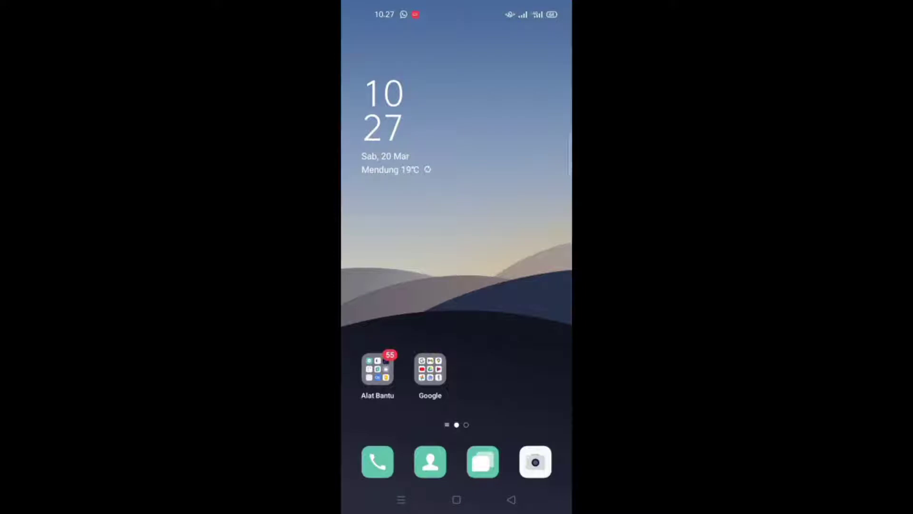
Step: Open Chrome, search the web for "png download" and open the PNG Download.id site
click(430, 368)
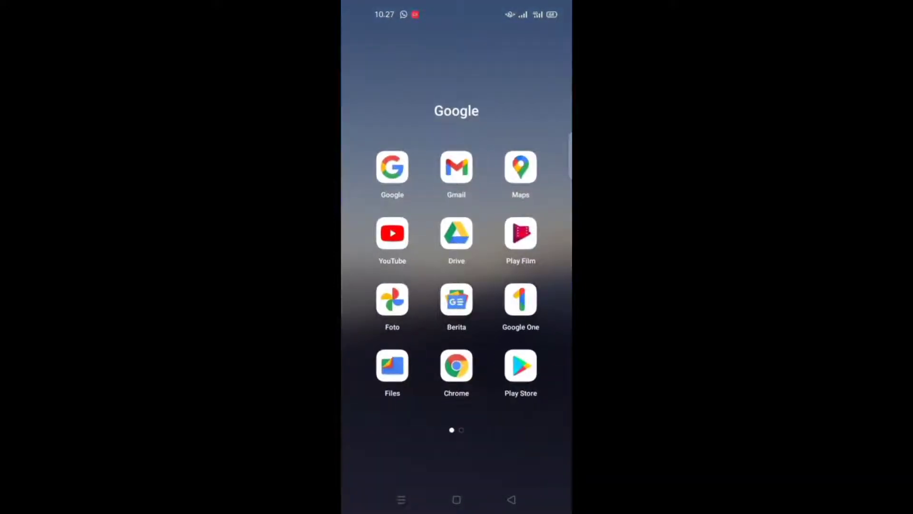
click(456, 365)
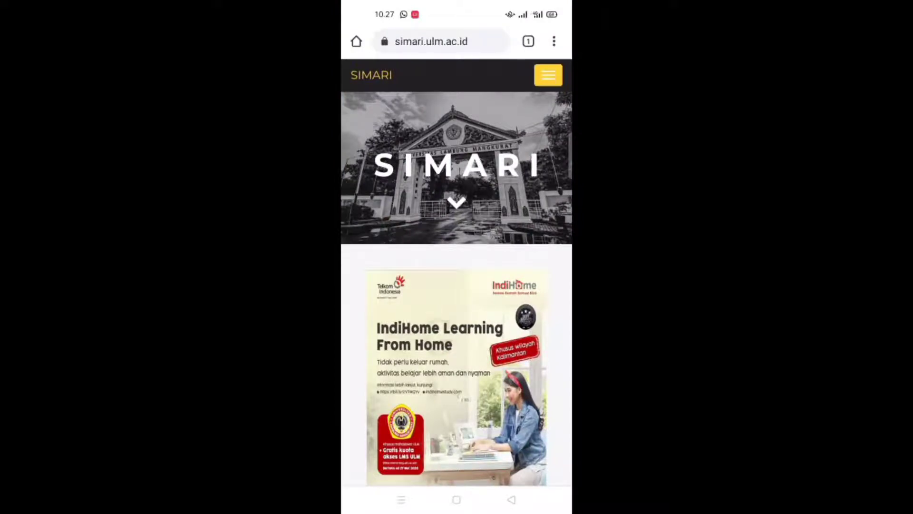
click(441, 42)
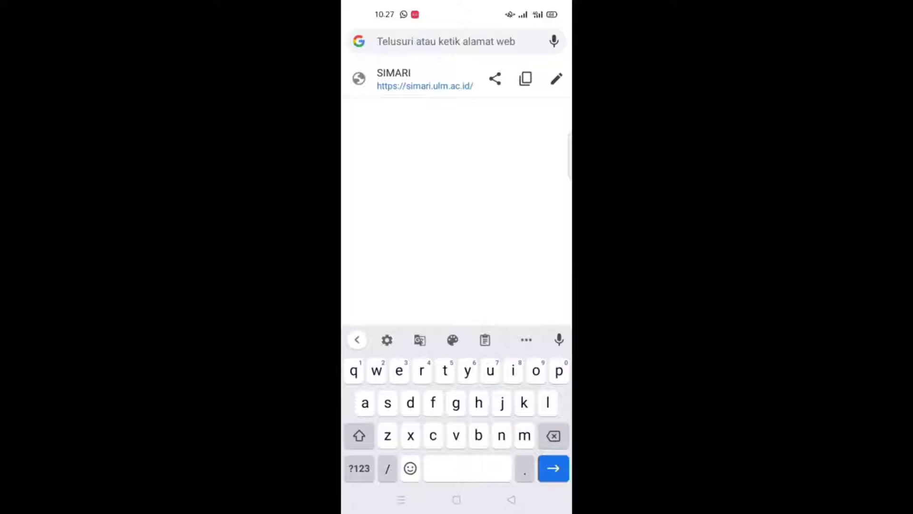
text(png)
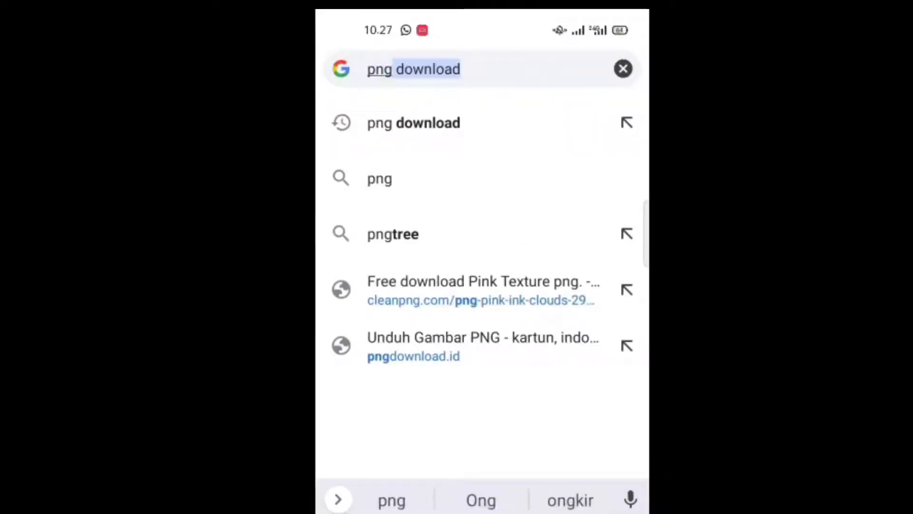
click(414, 123)
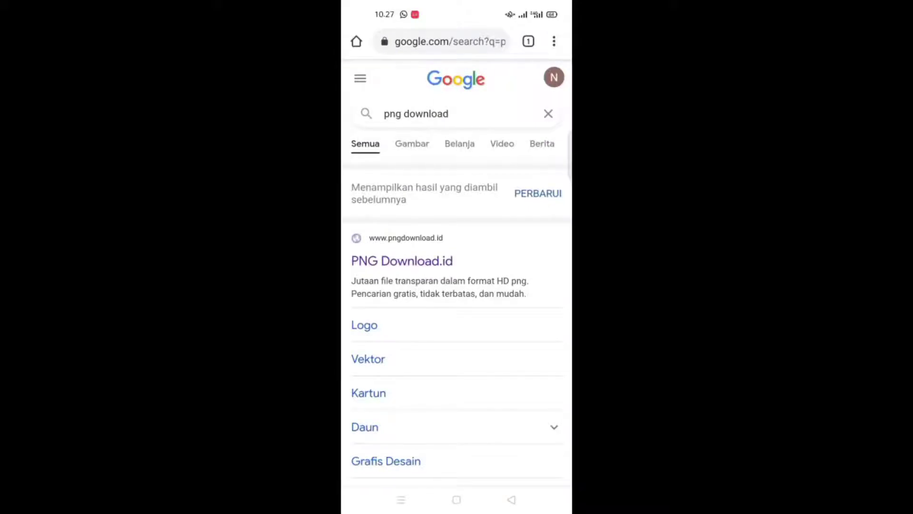
click(402, 260)
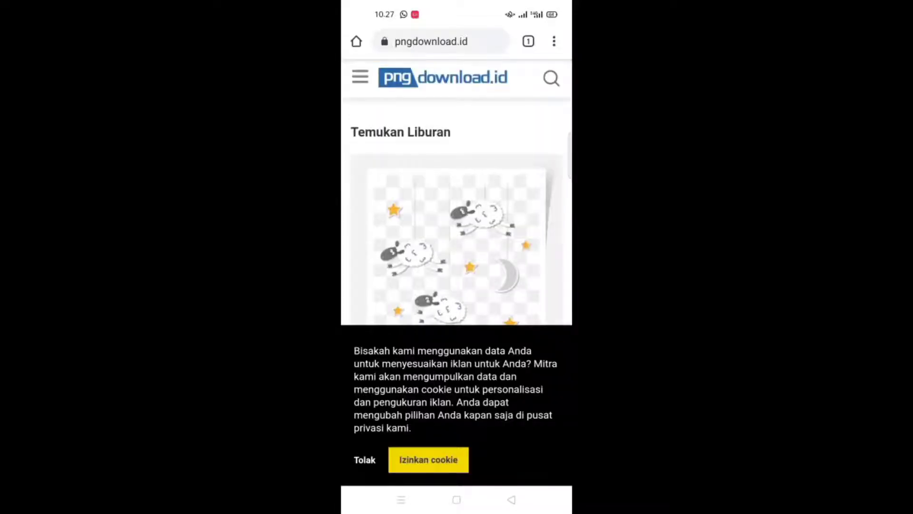
Step: Browse the PNG Download.id home page, examining the holiday images and this week's trending PNG pictures
scroll(387, 281, down, 2)
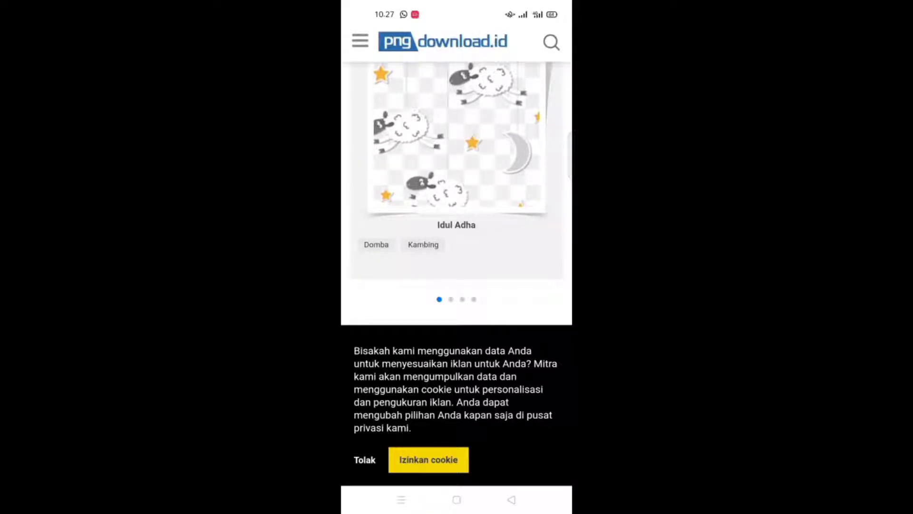
scroll(385, 245, up, 2)
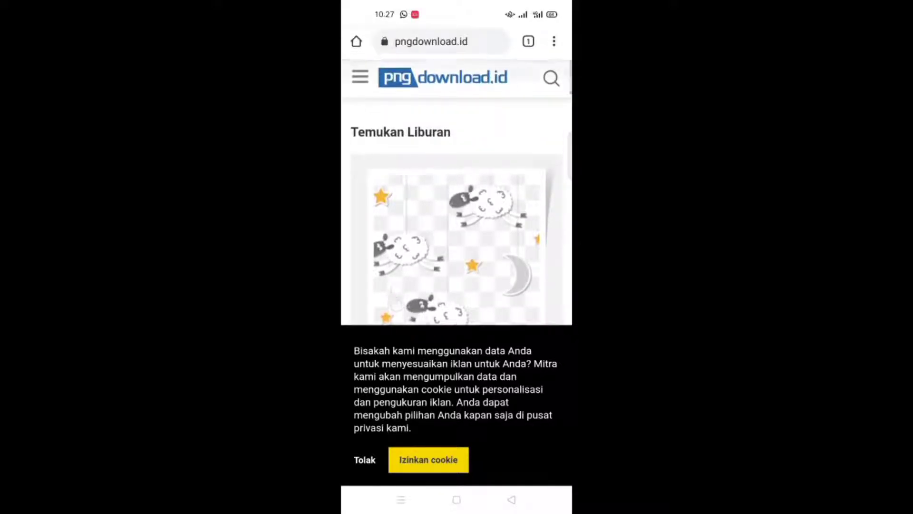
scroll(457, 190, down, 5)
scroll(456, 191, down, 5)
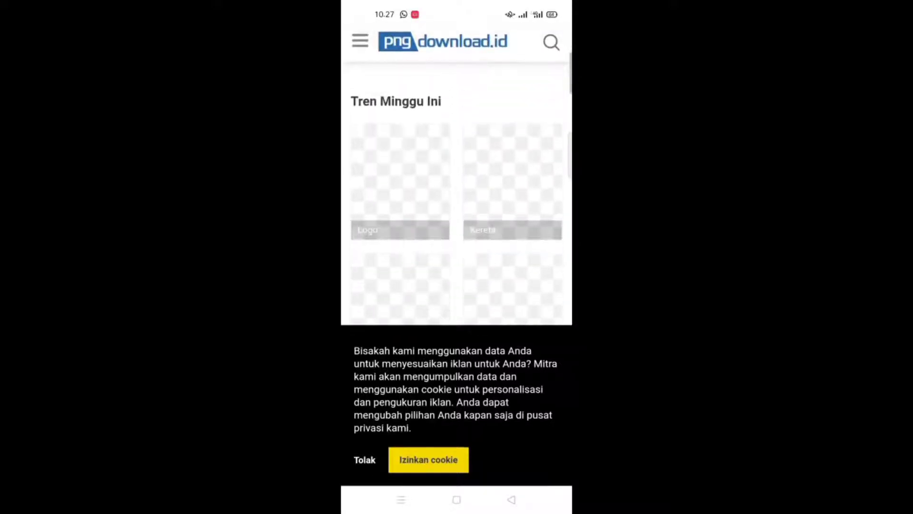
scroll(457, 191, down, 3)
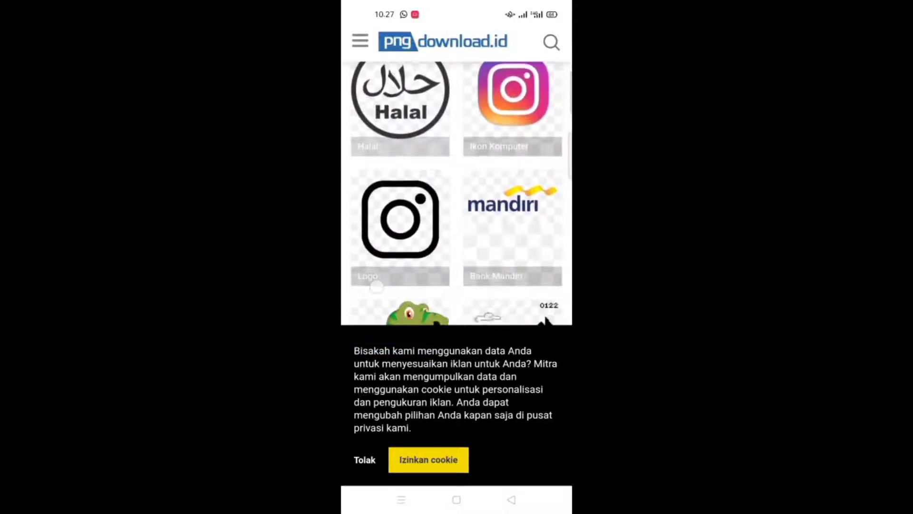
scroll(457, 190, down, 4)
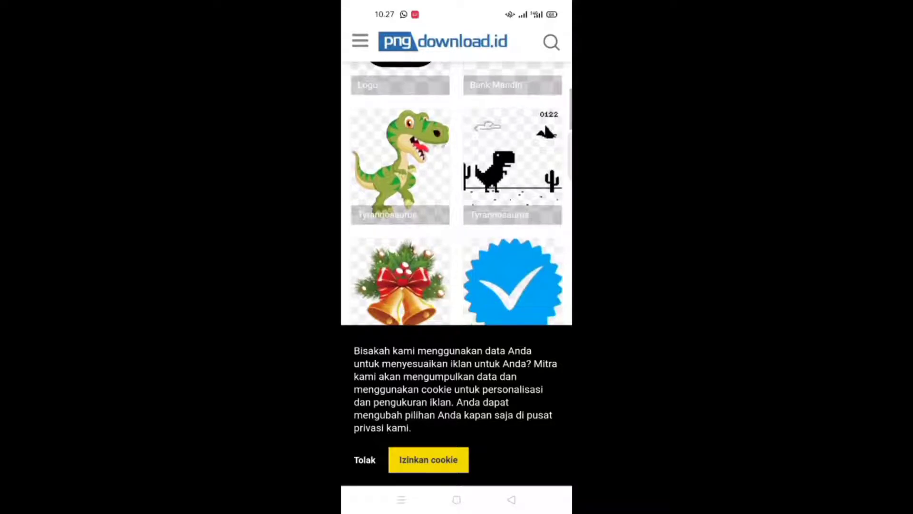
scroll(400, 285, down, 3)
scroll(400, 221, down, 3)
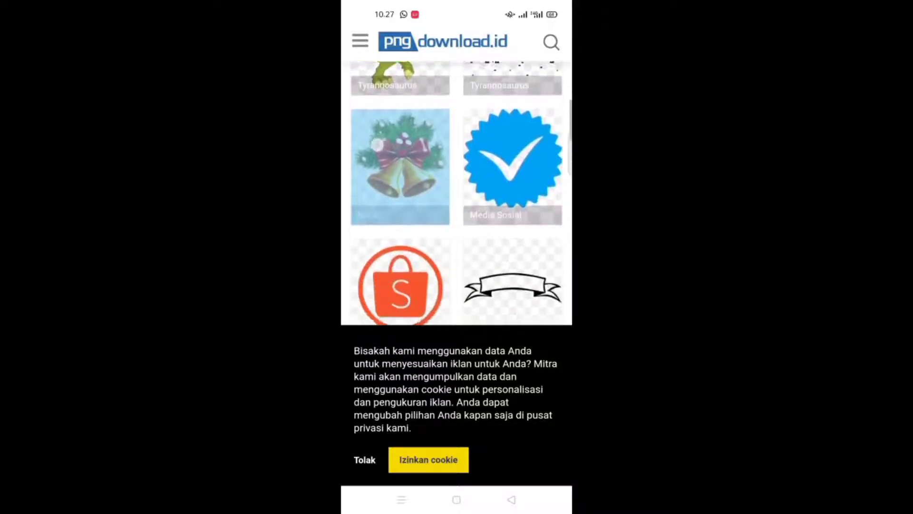
scroll(400, 221, up, 10)
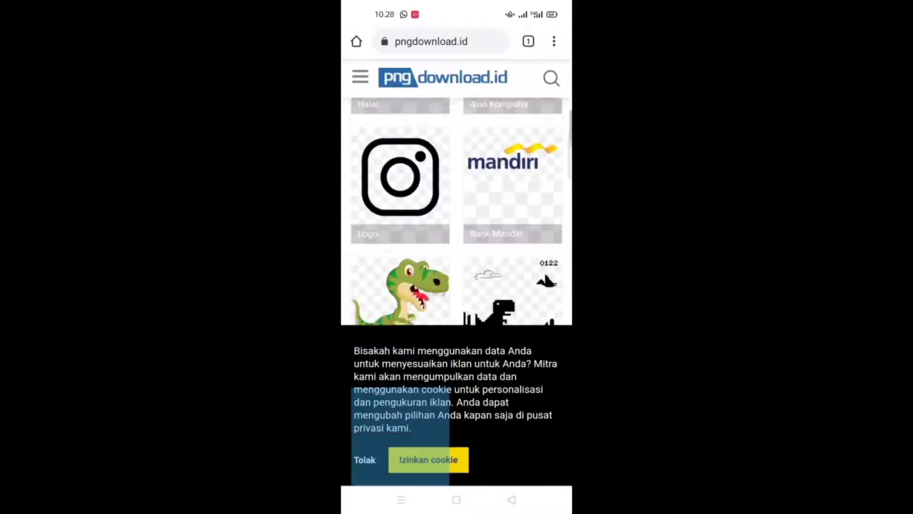
scroll(456, 211, up, 3)
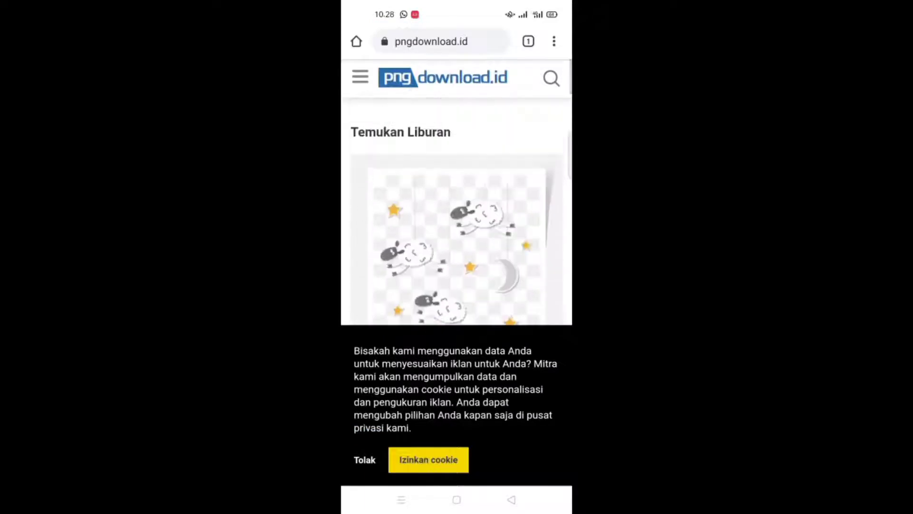
Step: Search the PNG site for "Rumah"
click(551, 78)
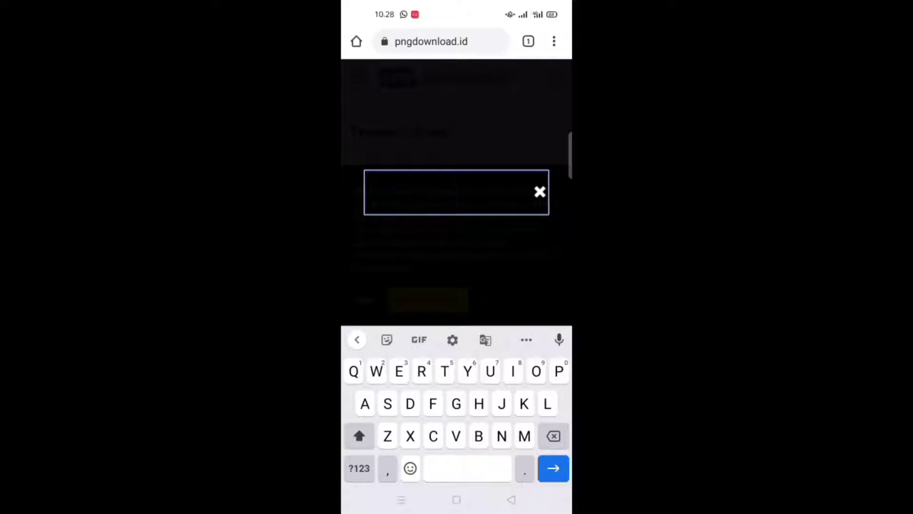
text(Rumah)
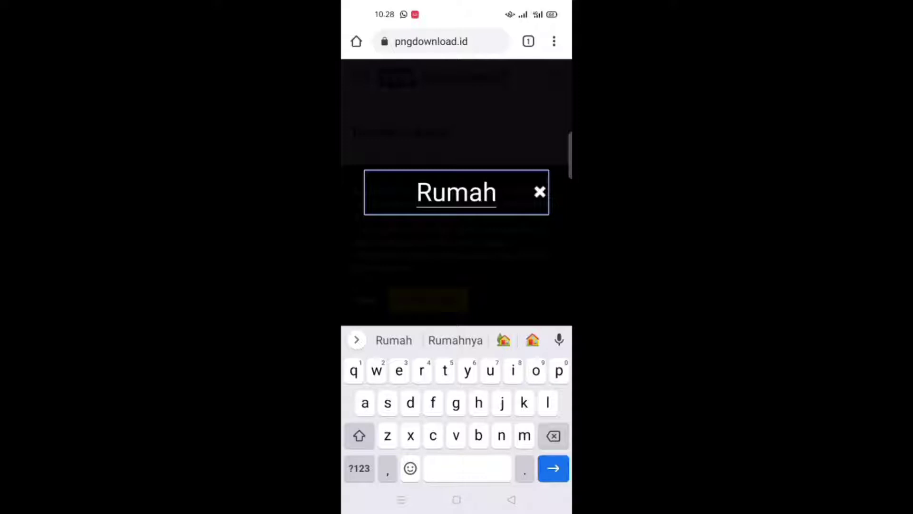
key(Return)
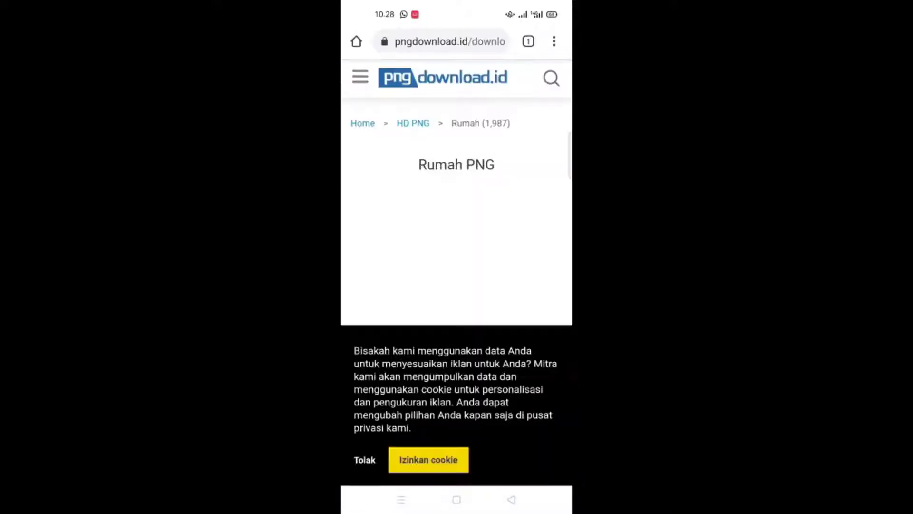
Step: Open the blue-roofed house picture labelled Arsitektur Rendering from the Rumah PNG results
scroll(387, 202, down, 5)
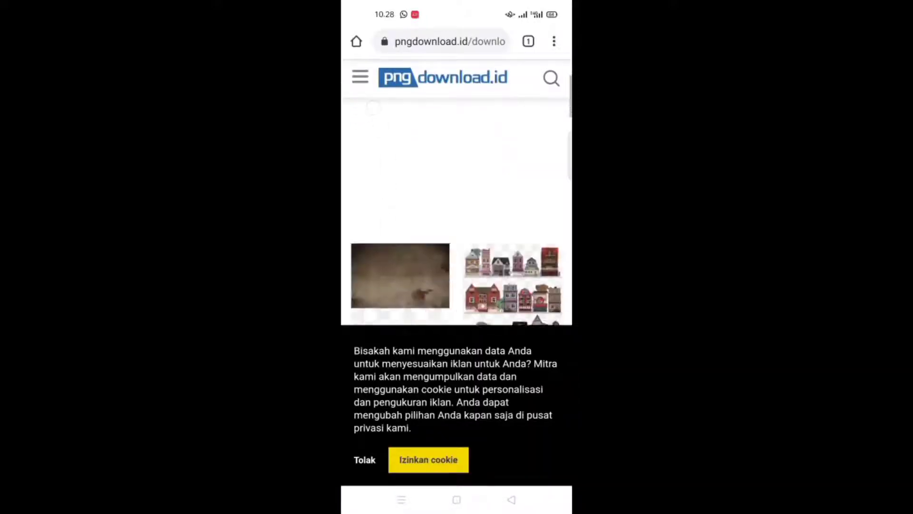
scroll(378, 179, down, 2)
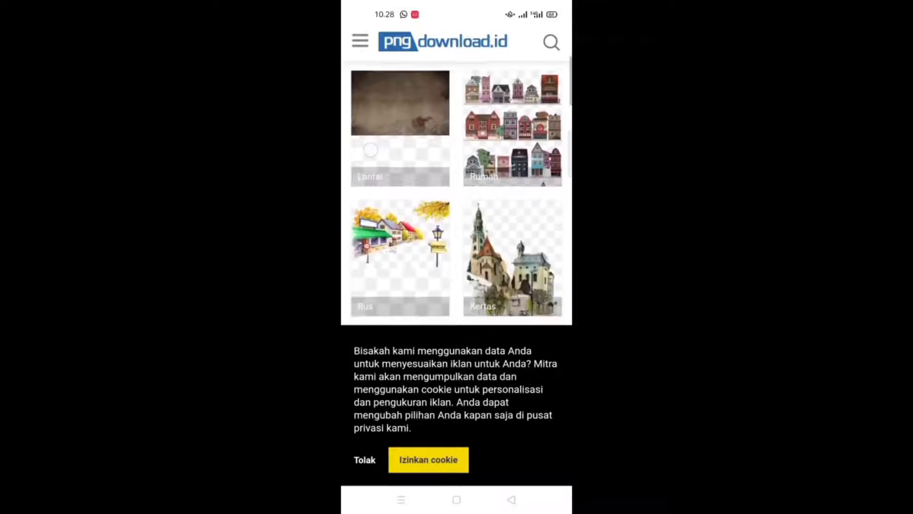
scroll(410, 238, down, 4)
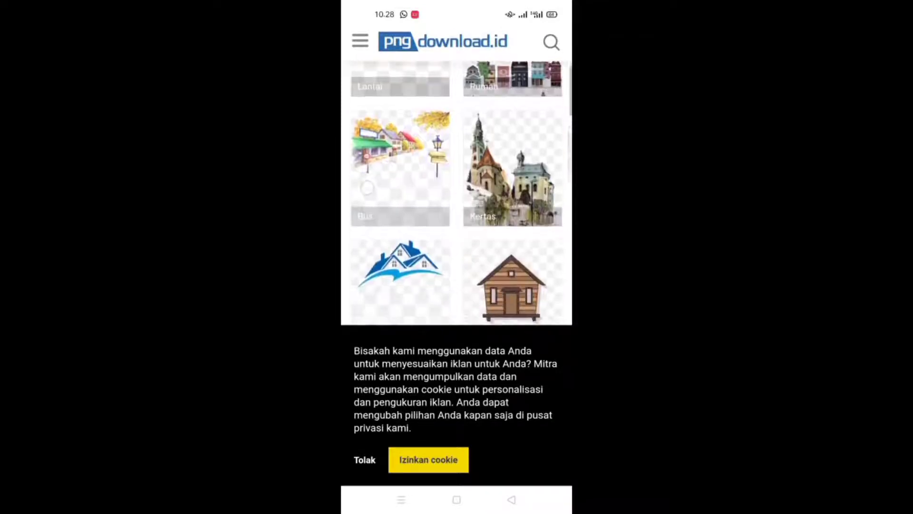
scroll(374, 109, down, 4)
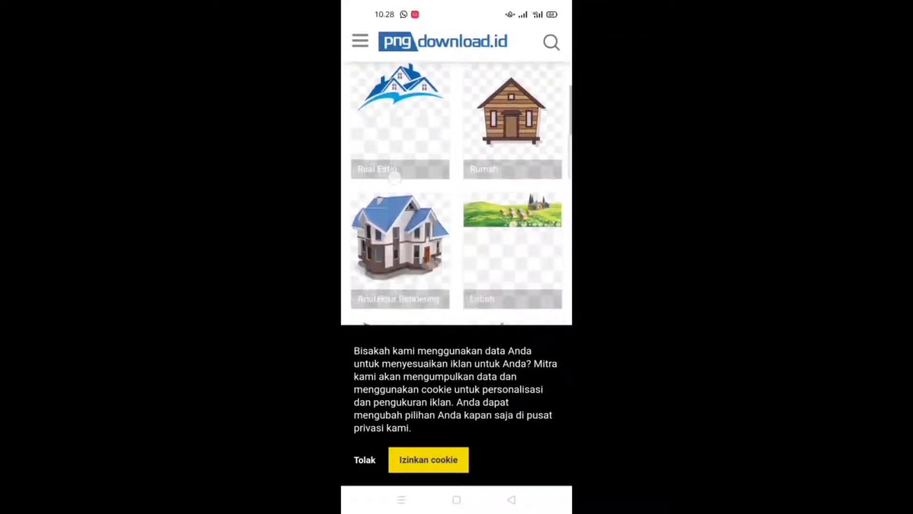
scroll(375, 109, up, 2)
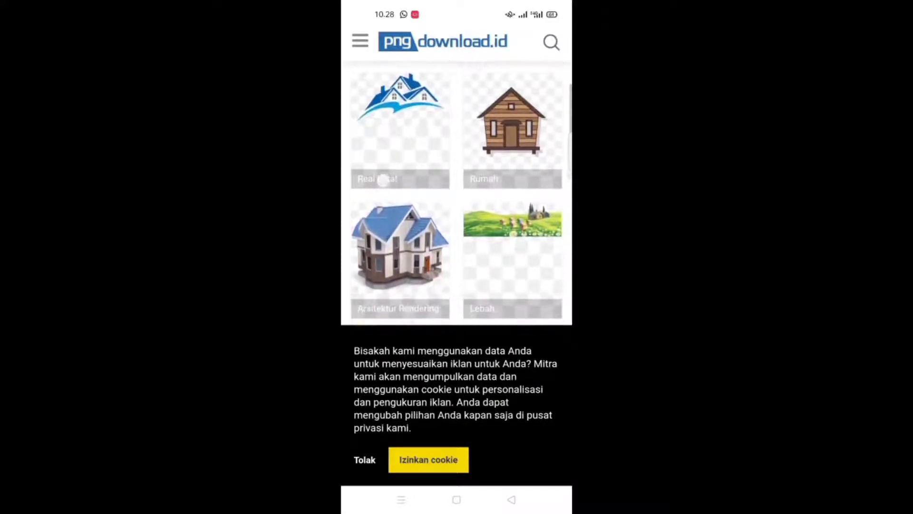
click(400, 209)
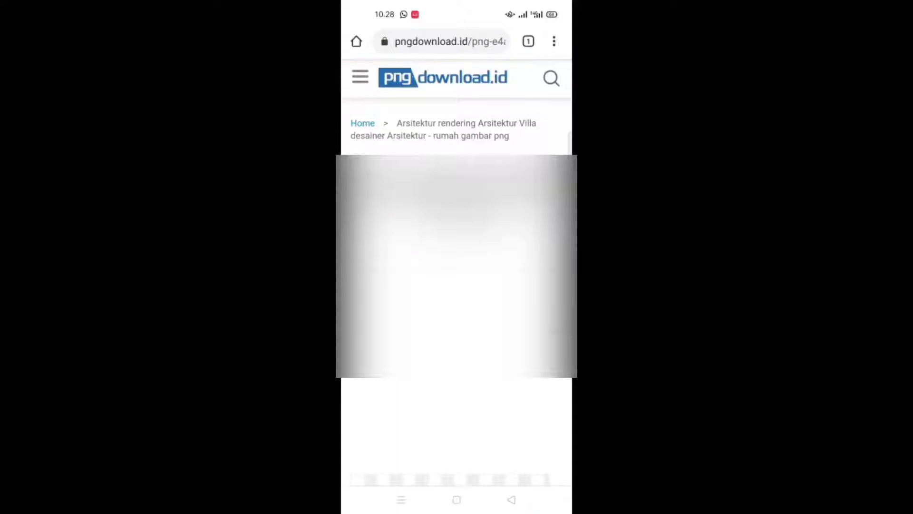
Step: Download the villa house PNG for free from its detail page
scroll(456, 267, down, 1)
scroll(456, 214, down, 3)
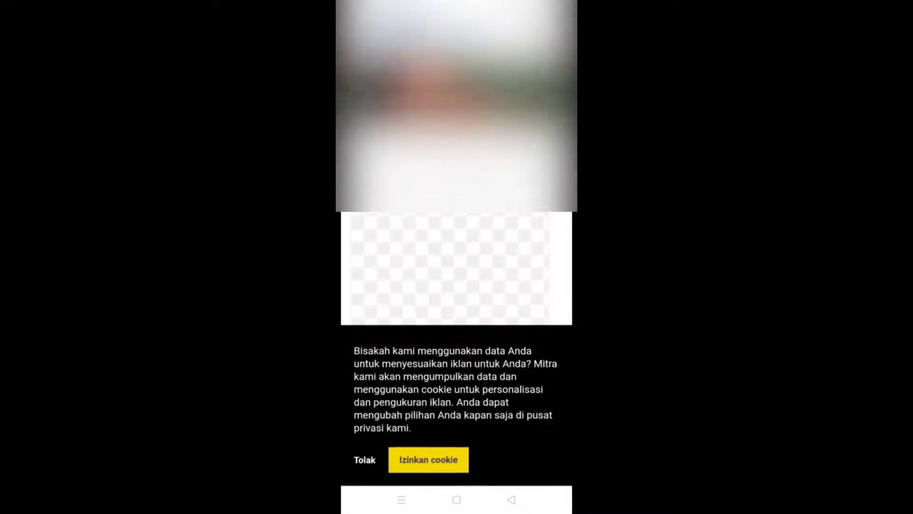
scroll(457, 190, down, 2)
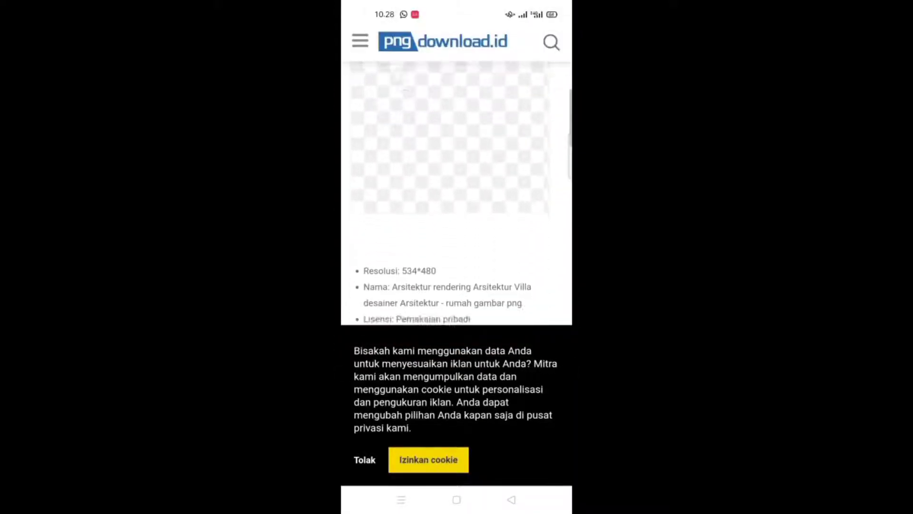
scroll(456, 191, down, 5)
scroll(456, 190, up, 2)
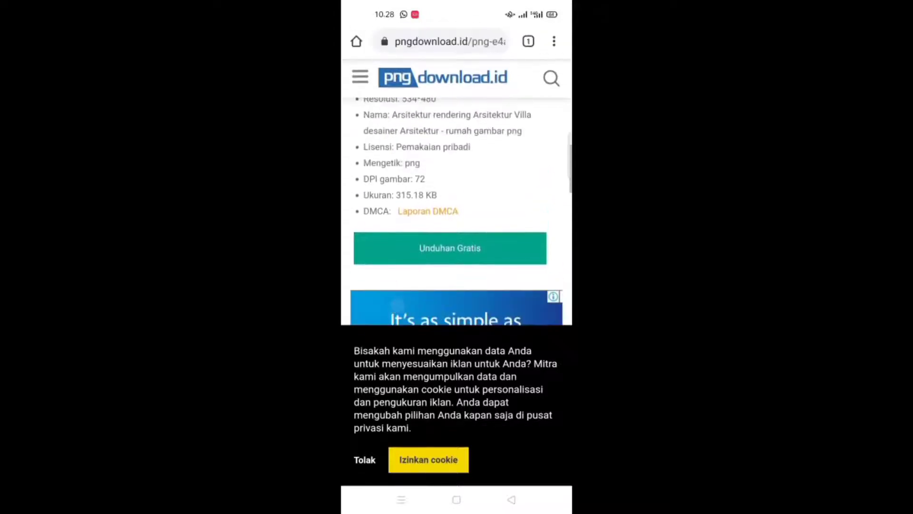
scroll(456, 209, up, 2)
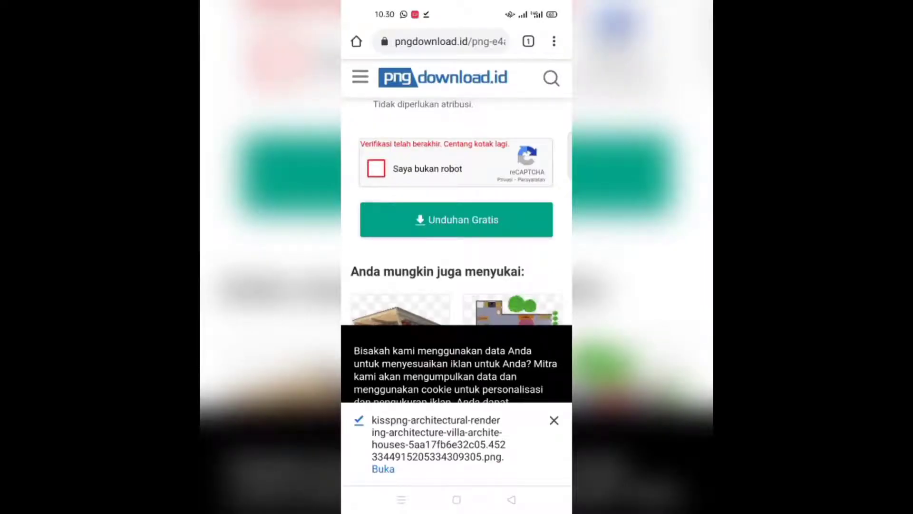
Step: Open the downloaded house PNG to check it, then return to the download page
scroll(456, 214, down, 1)
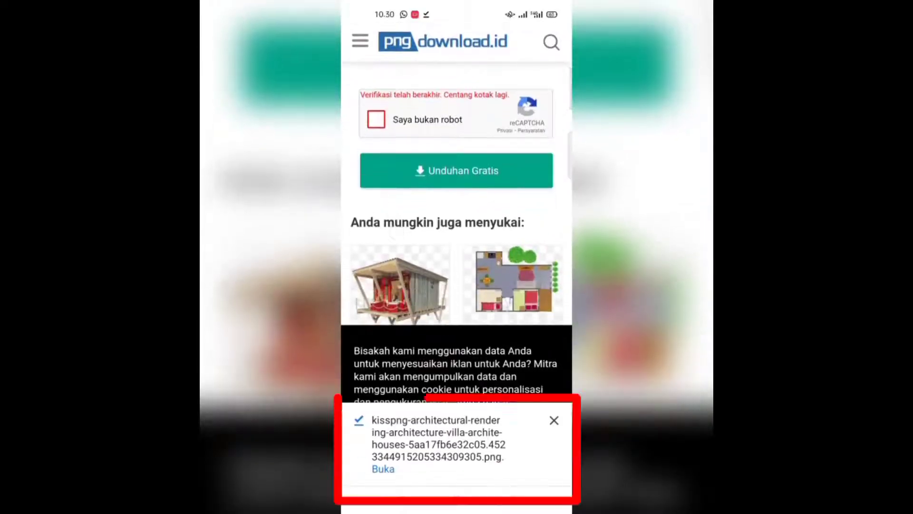
click(383, 468)
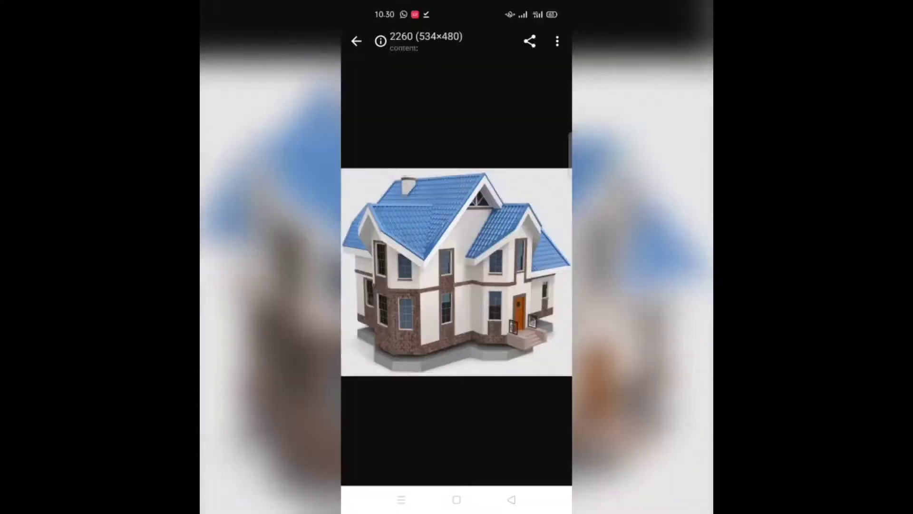
click(357, 41)
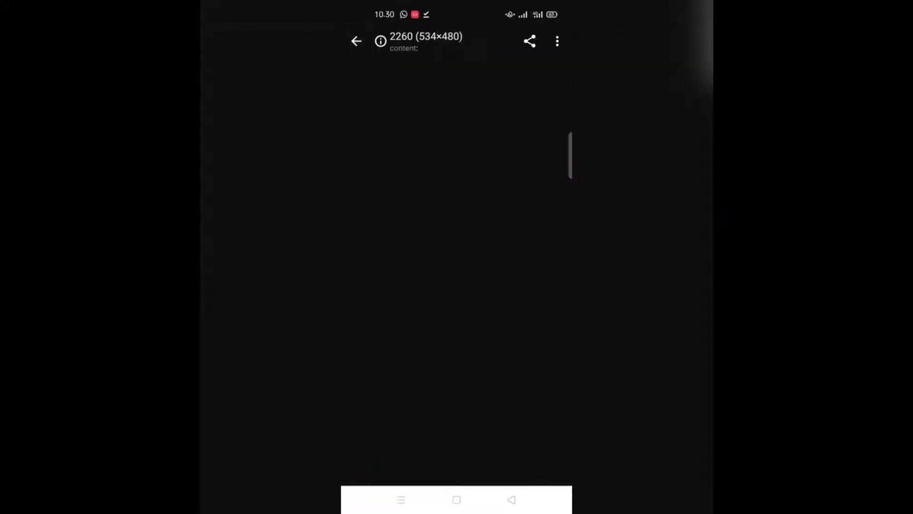
Step: Search the PNG site for another picture and open the detail page of the mother-and-baby (ibu bayi) image
scroll(457, 214, up, 5)
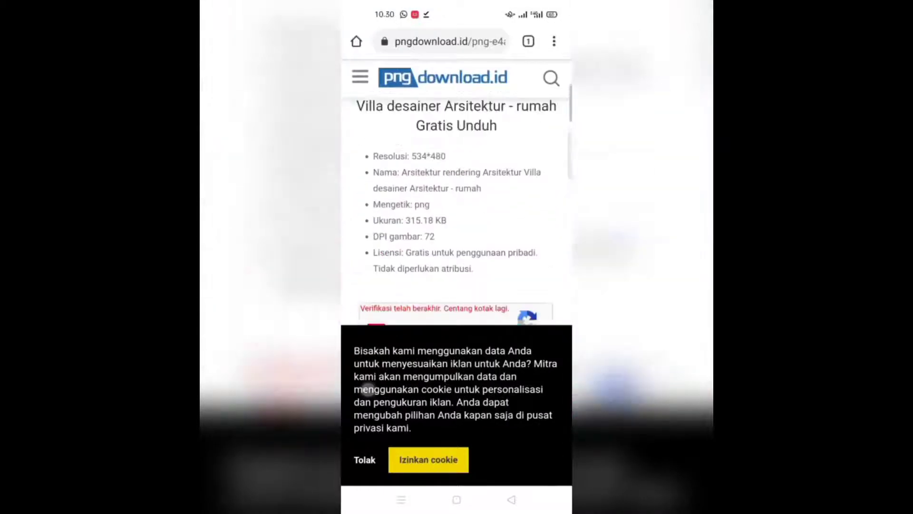
click(551, 78)
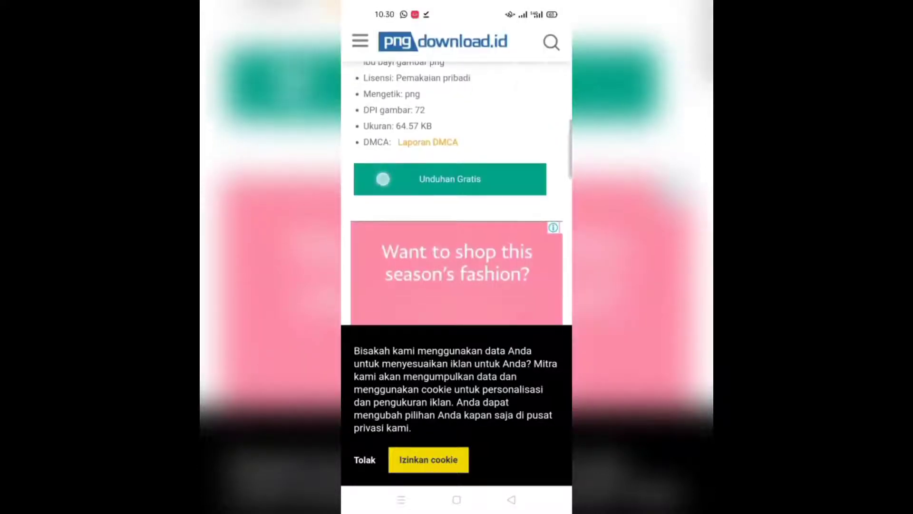
scroll(457, 214, up, 3)
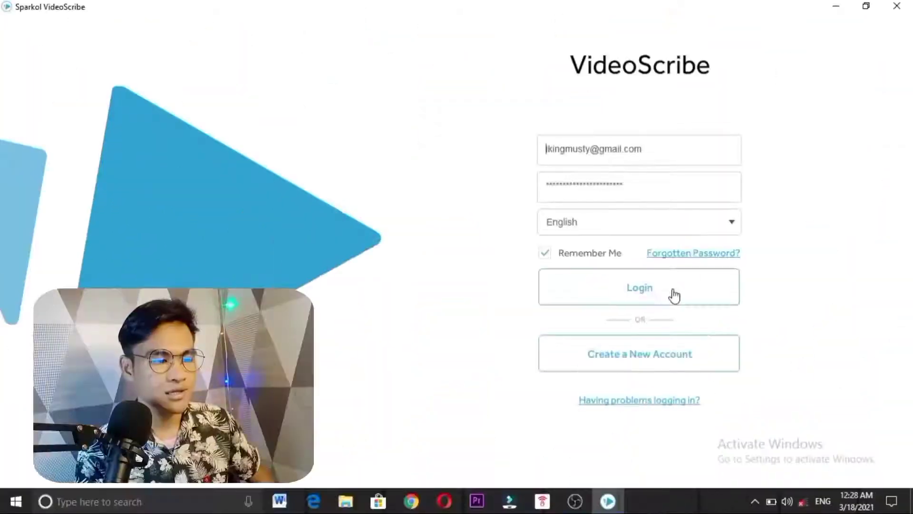
Step: Switch to VideoScribe, log in with the saved account and create a new scribe
click(672, 295)
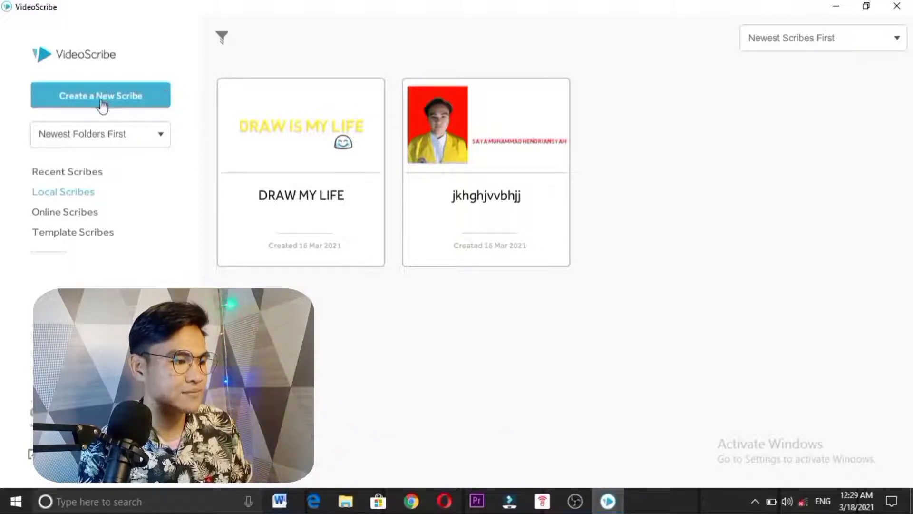
click(121, 99)
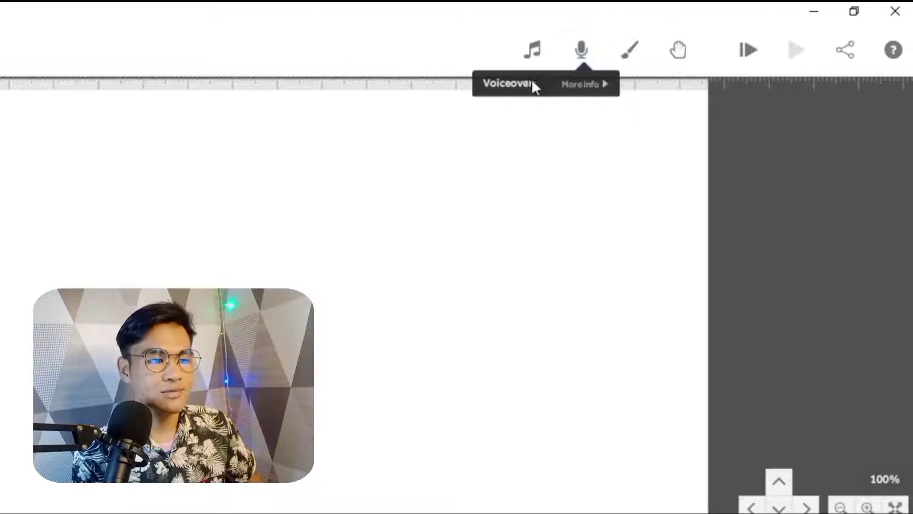
Step: Open the scribe's voiceover recording settings to view them and close them without recording
click(577, 66)
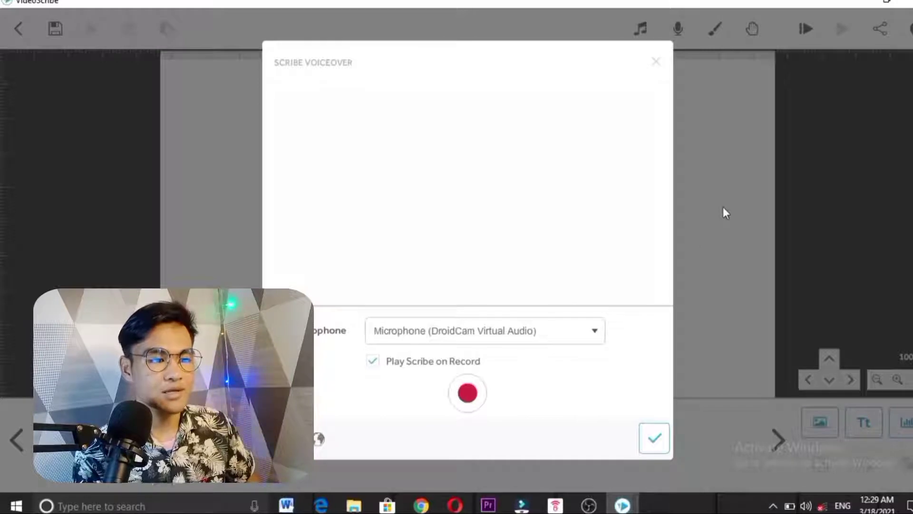
click(656, 62)
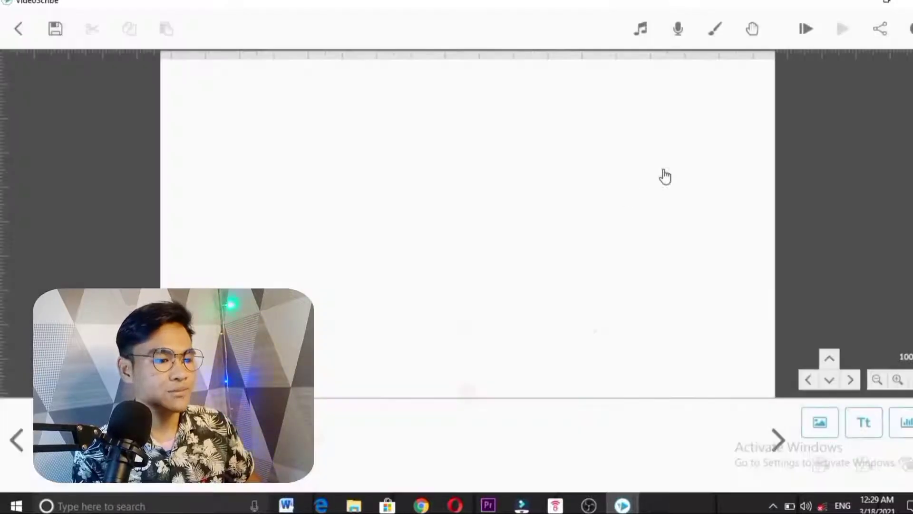
Step: Try a light grey and a speckled background texture on the canvas, then restore the plain white background
click(717, 30)
click(387, 245)
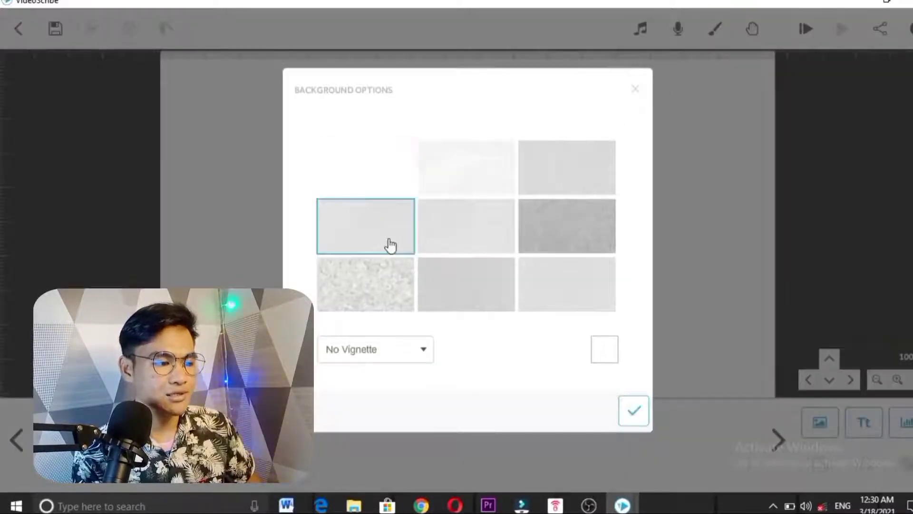
click(634, 410)
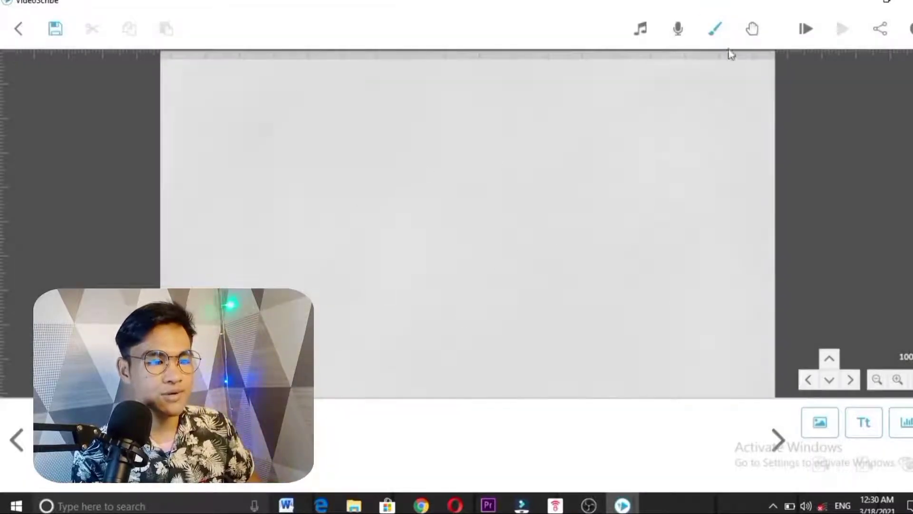
click(716, 30)
click(401, 298)
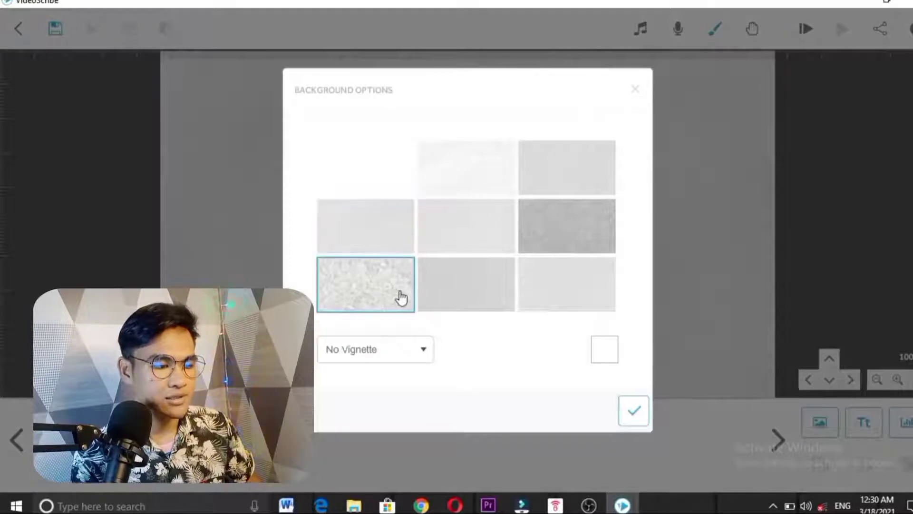
click(634, 410)
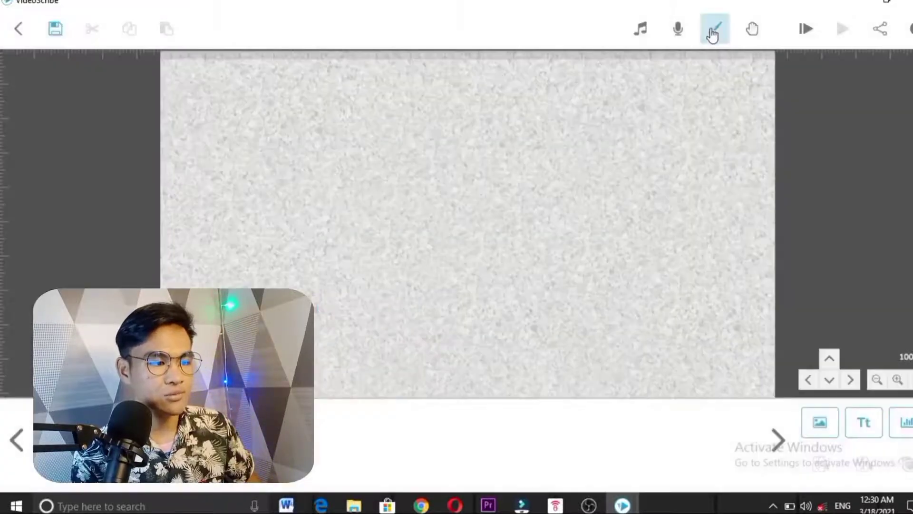
click(716, 30)
click(383, 175)
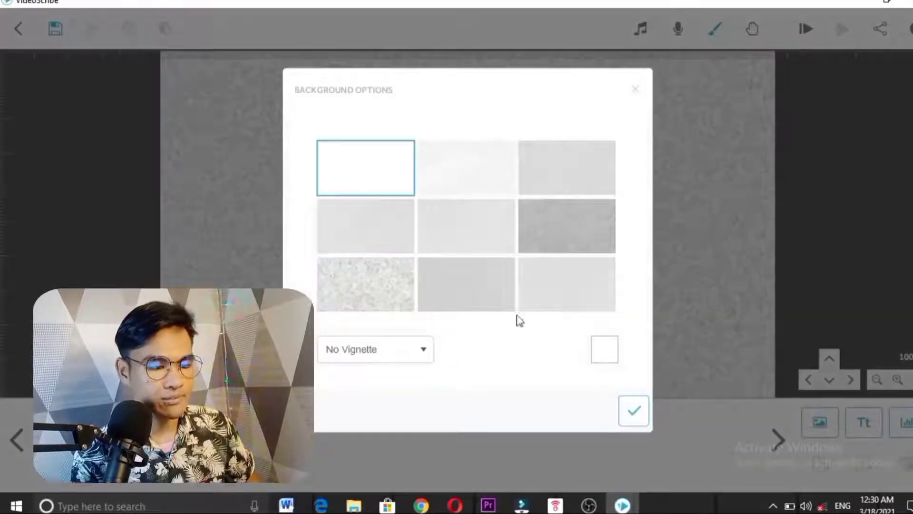
click(632, 408)
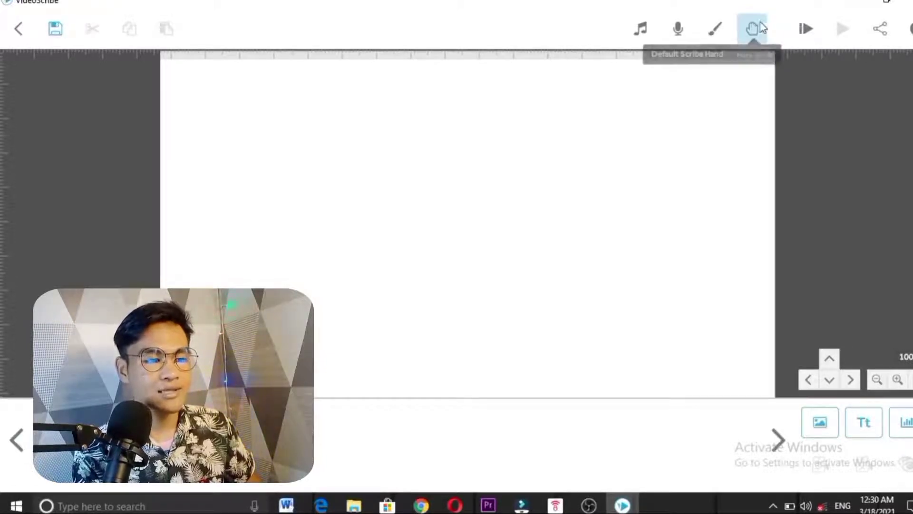
Step: View the available drawing hands without changing the selection, and check the option to download or publish the scribe video
click(753, 30)
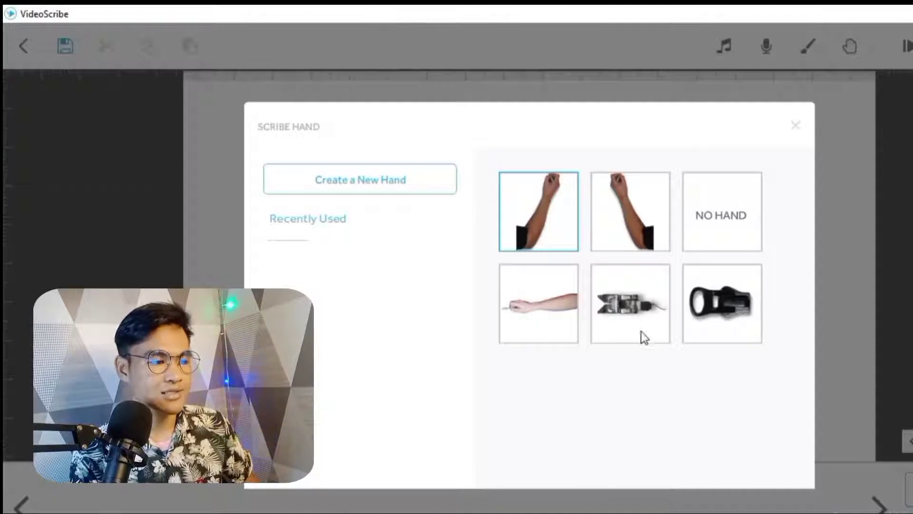
click(796, 129)
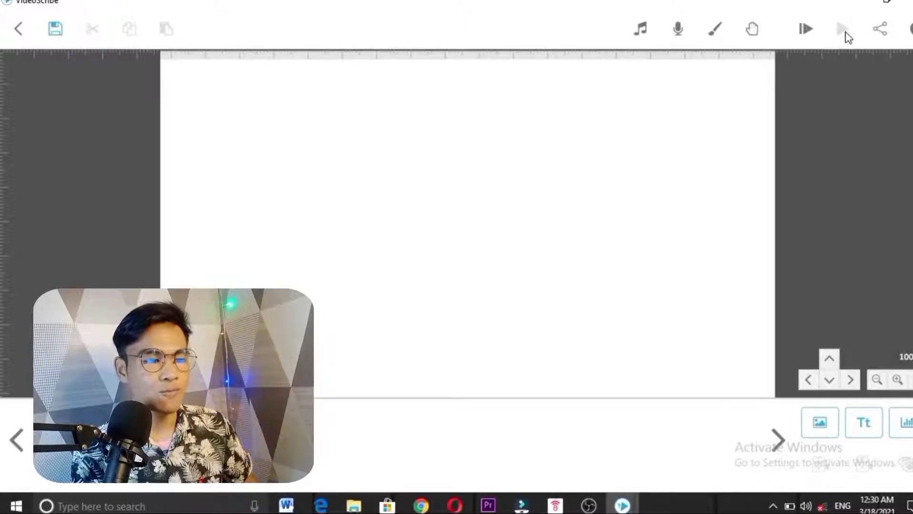
click(881, 29)
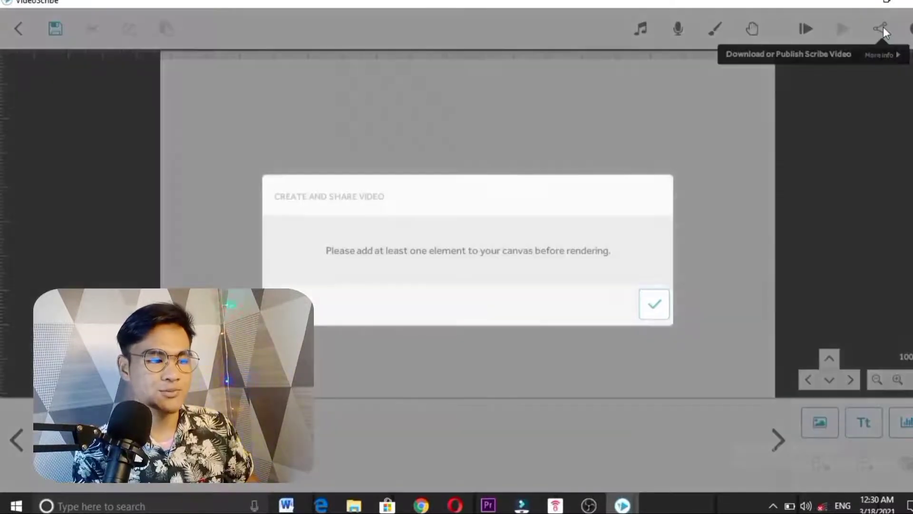
click(655, 300)
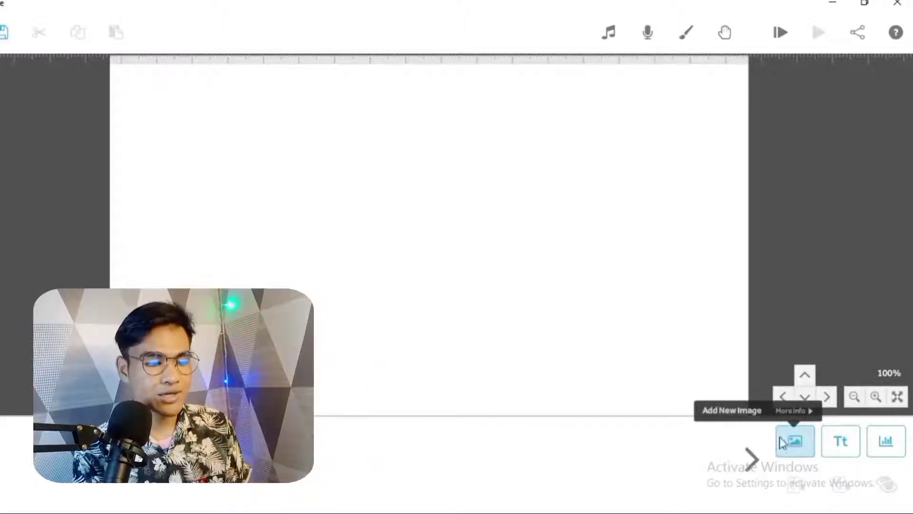
Step: Open the image library and browse the Recommended Images, Arrows, Buildings, Callout and Money categories
click(799, 443)
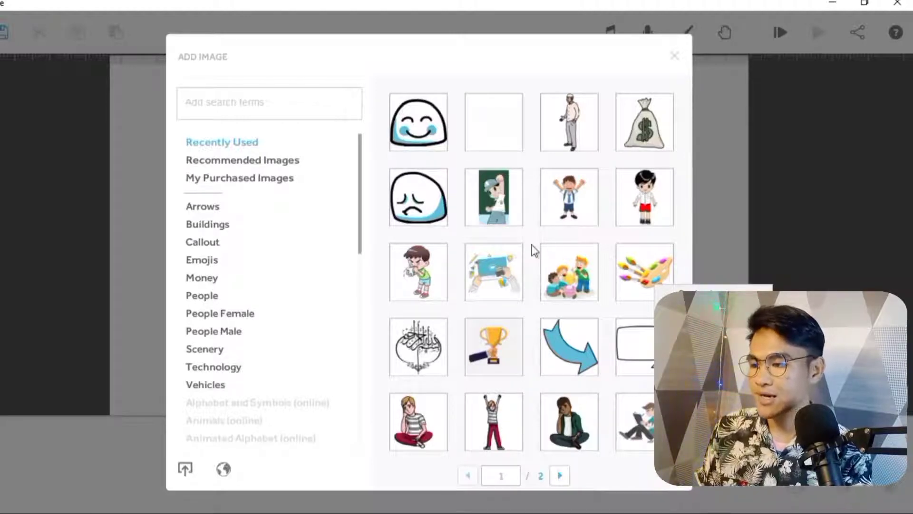
click(251, 162)
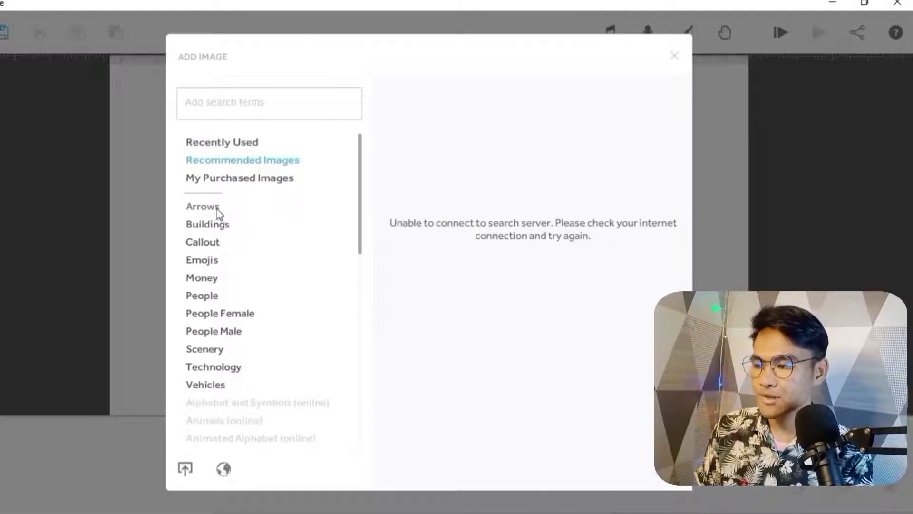
click(199, 208)
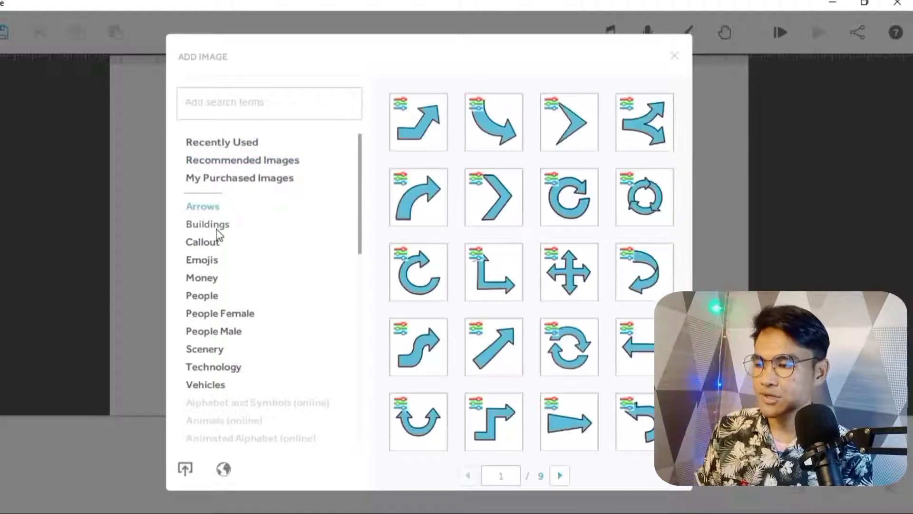
click(218, 243)
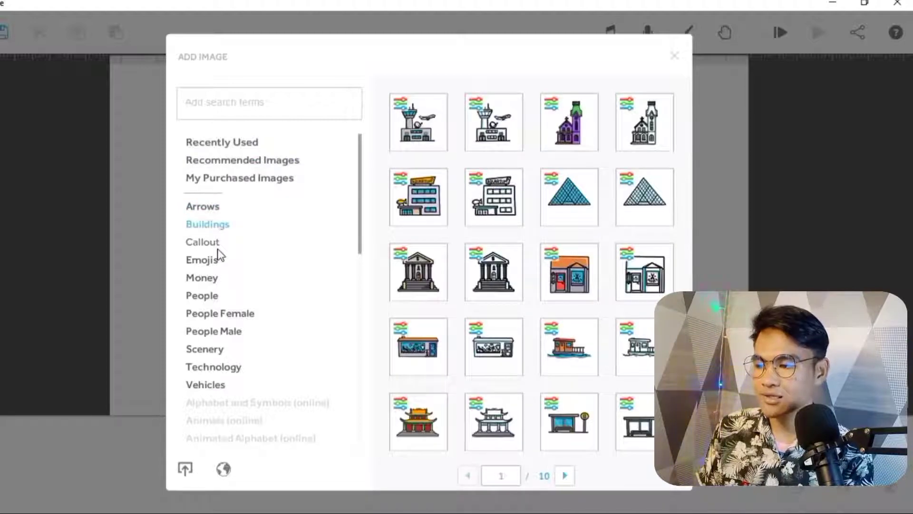
click(216, 264)
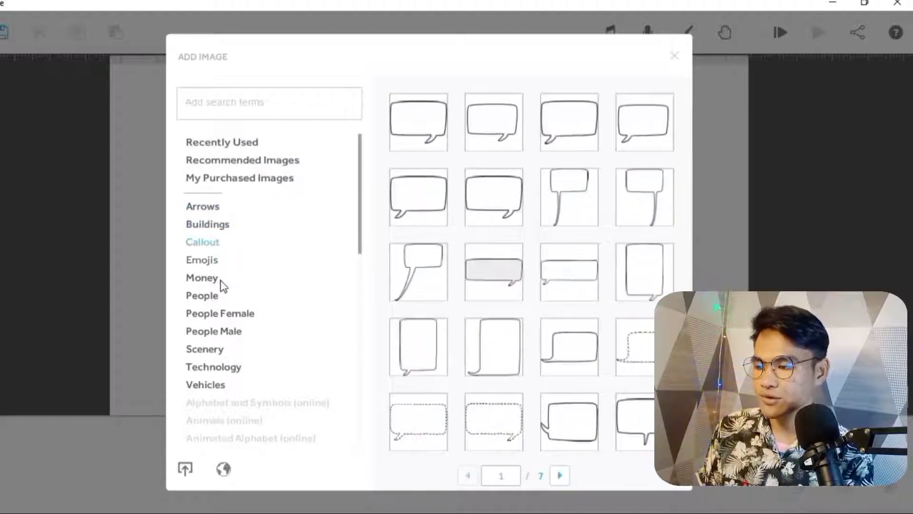
click(221, 280)
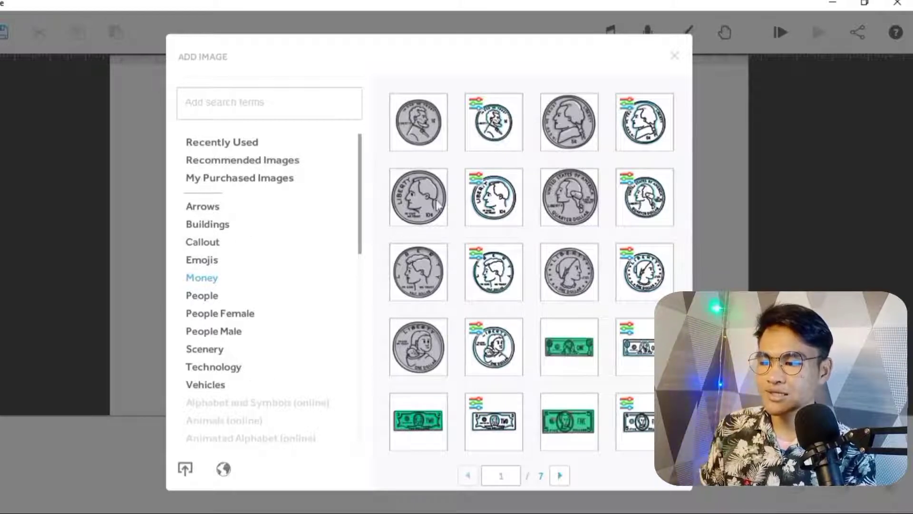
Step: Import the kisspng-play-toddler picture from the Downloads folder onto the canvas, using Draw animation with the Reveal style
click(191, 469)
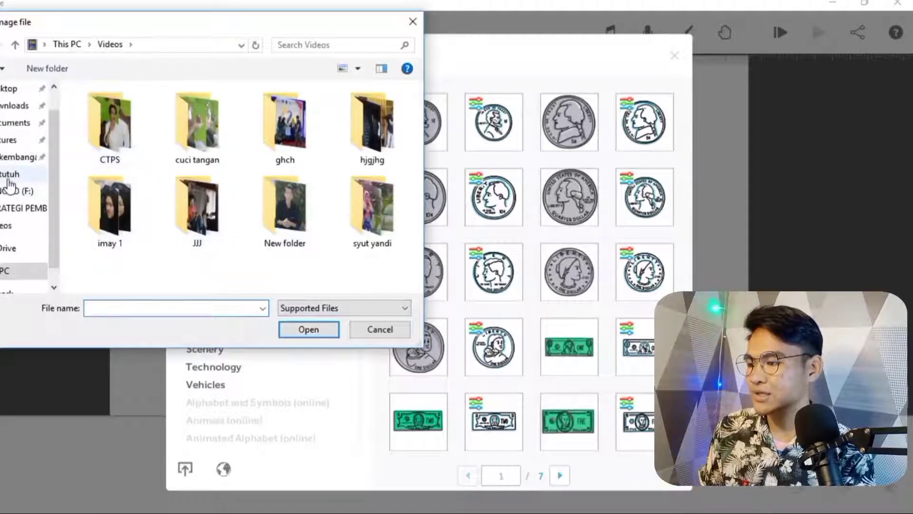
click(15, 105)
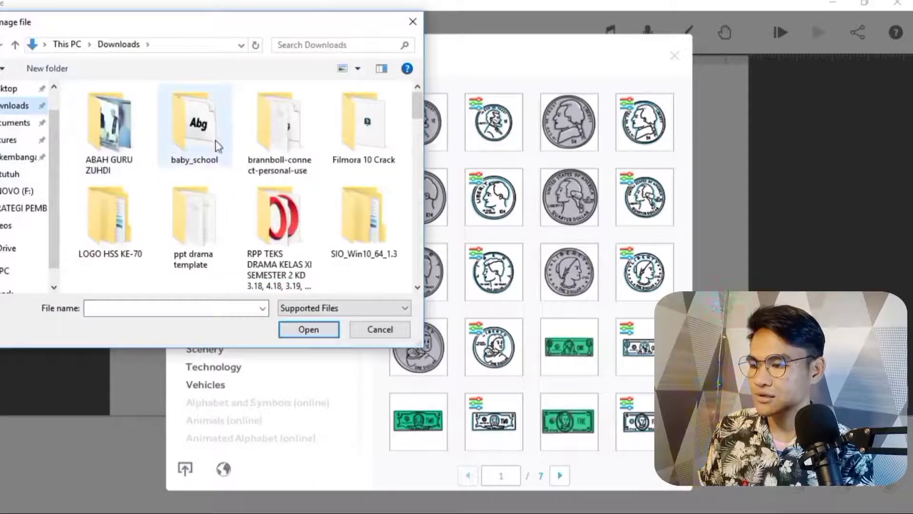
scroll(224, 157, down, 15)
scroll(237, 195, up, 5)
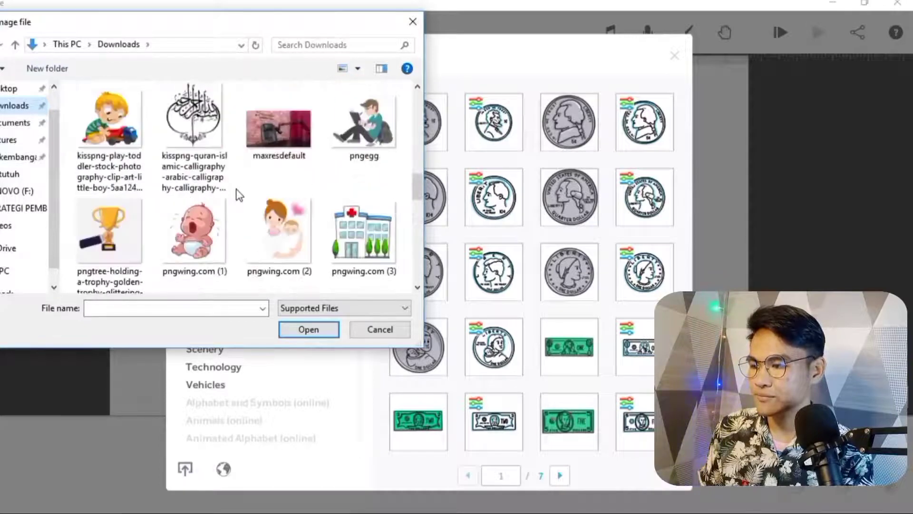
click(100, 133)
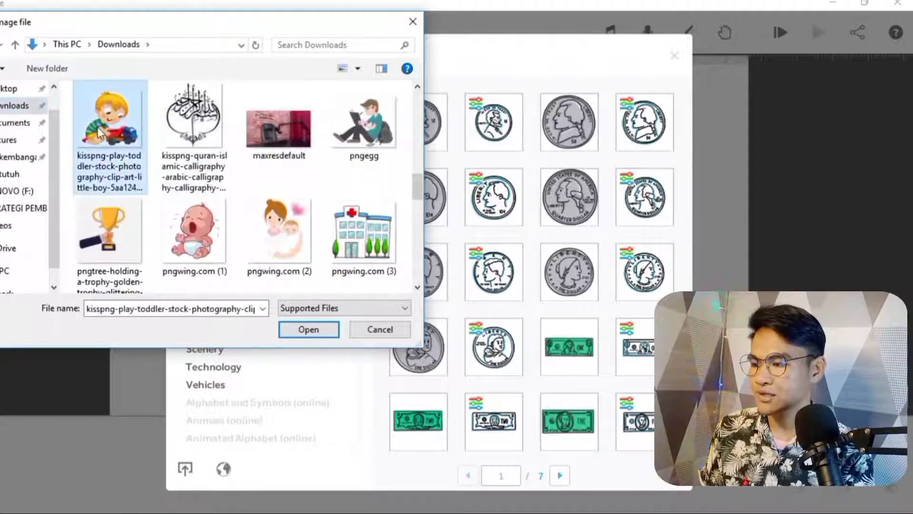
click(307, 329)
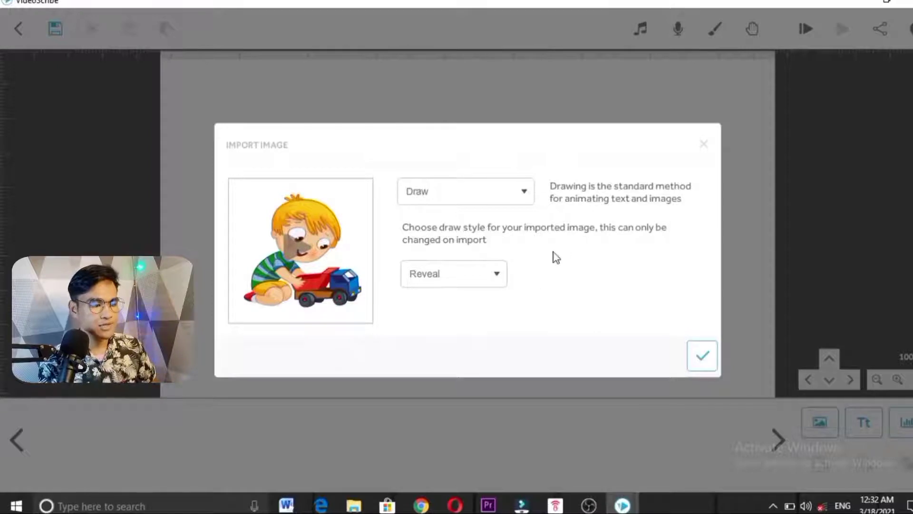
click(705, 358)
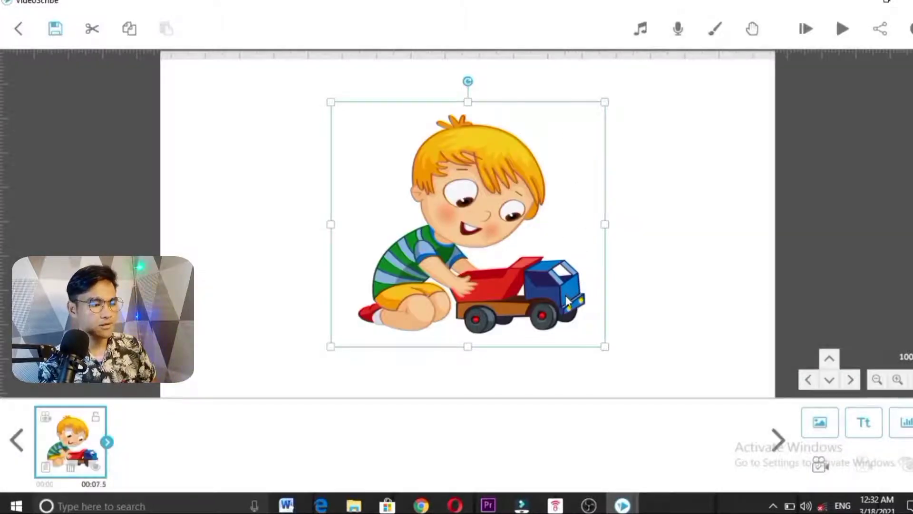
double_click(557, 279)
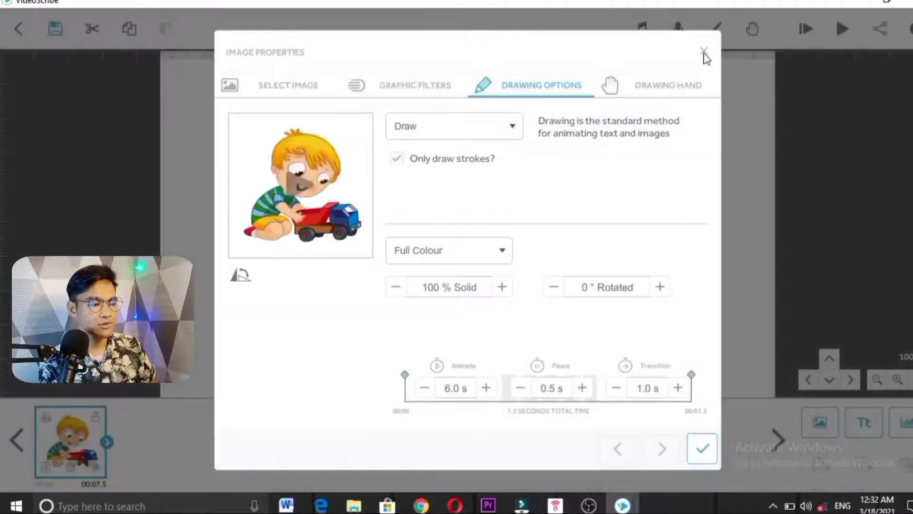
click(705, 54)
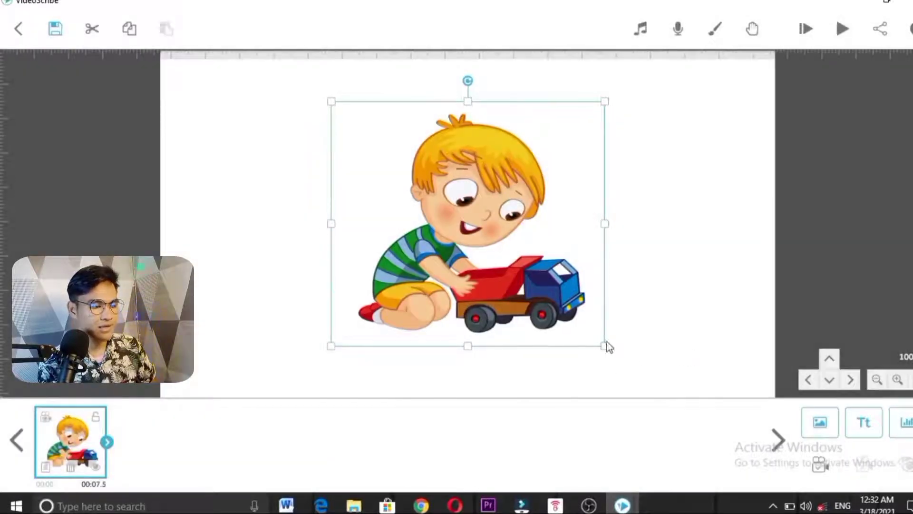
double_click(585, 323)
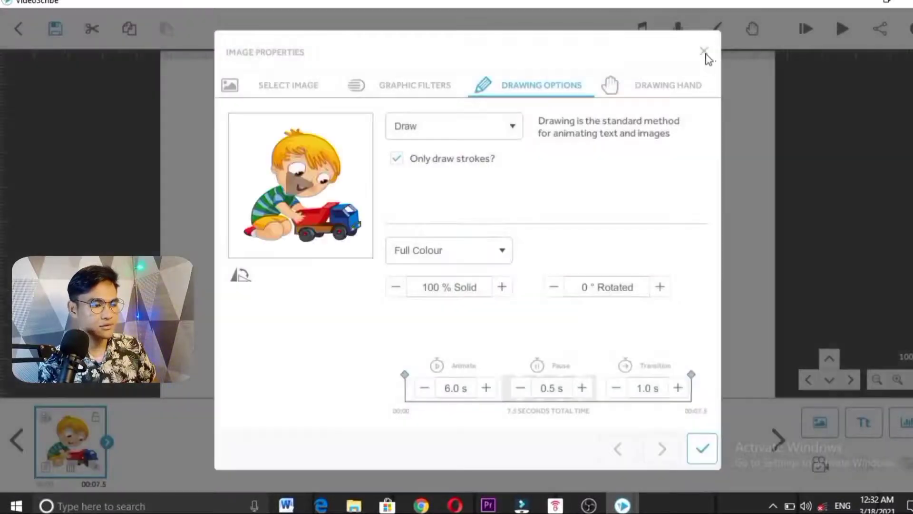
click(705, 51)
Step: Shrink the picture of the boy with the truck, place it in the canvas's upper-left area and deselect it
drag(471, 248, 322, 202)
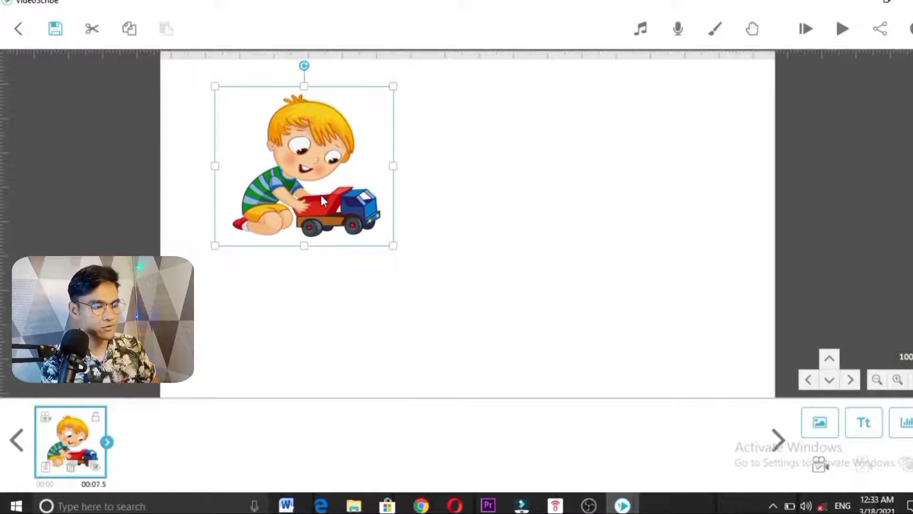
click(416, 277)
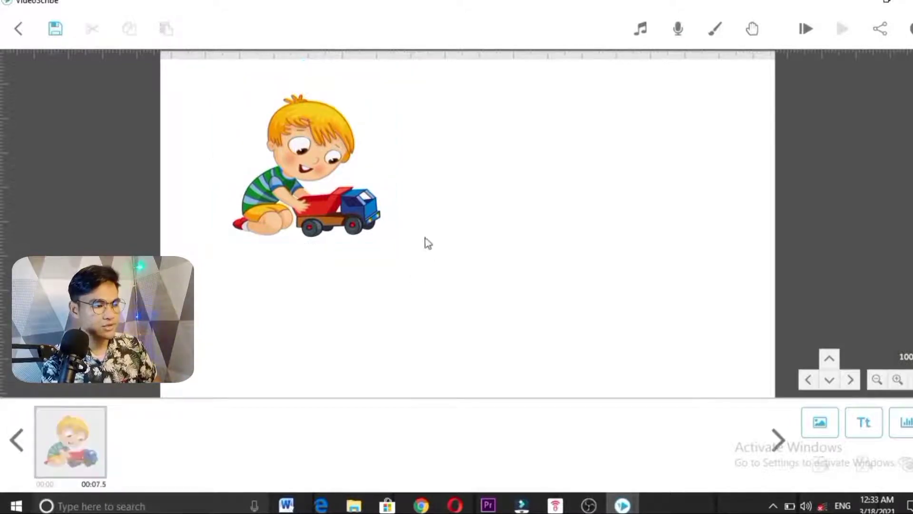
Step: Add the recently used image of the sneezing boy, shrink it and place it to the right of the toddler picture
click(832, 432)
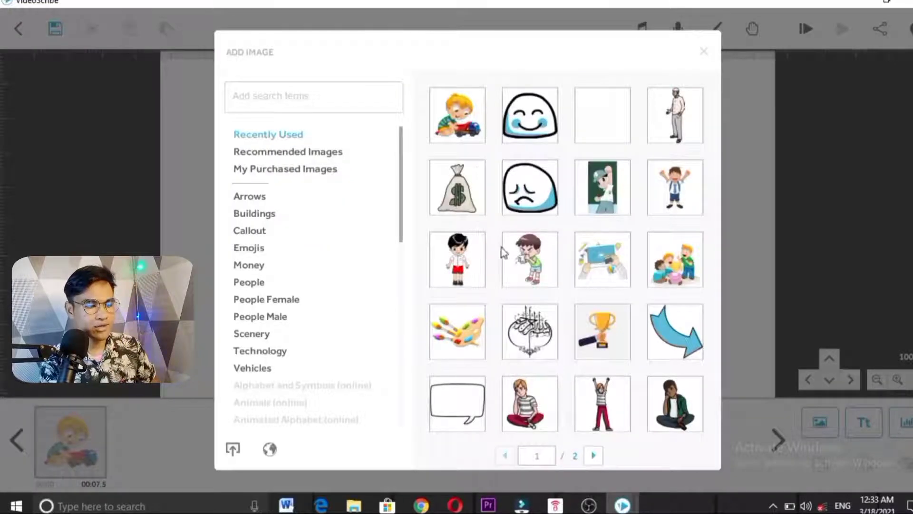
click(522, 257)
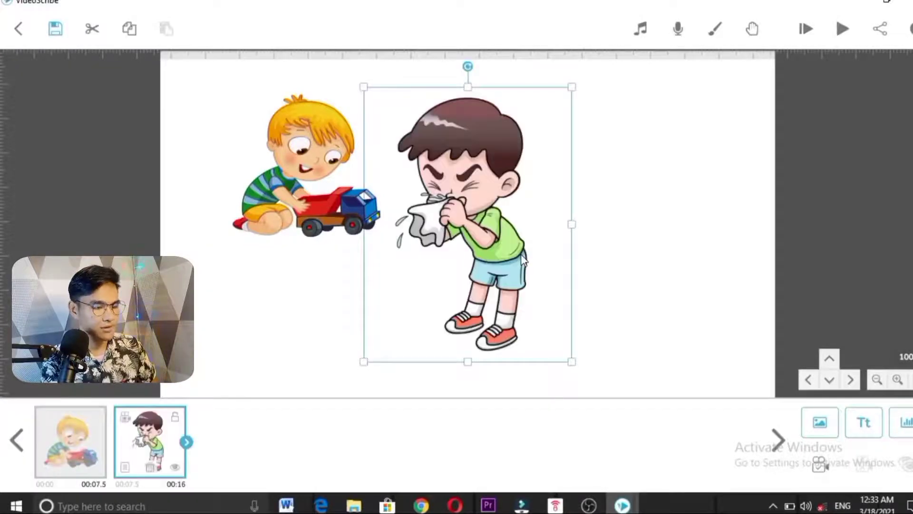
drag(574, 363, 515, 310)
drag(466, 262, 460, 217)
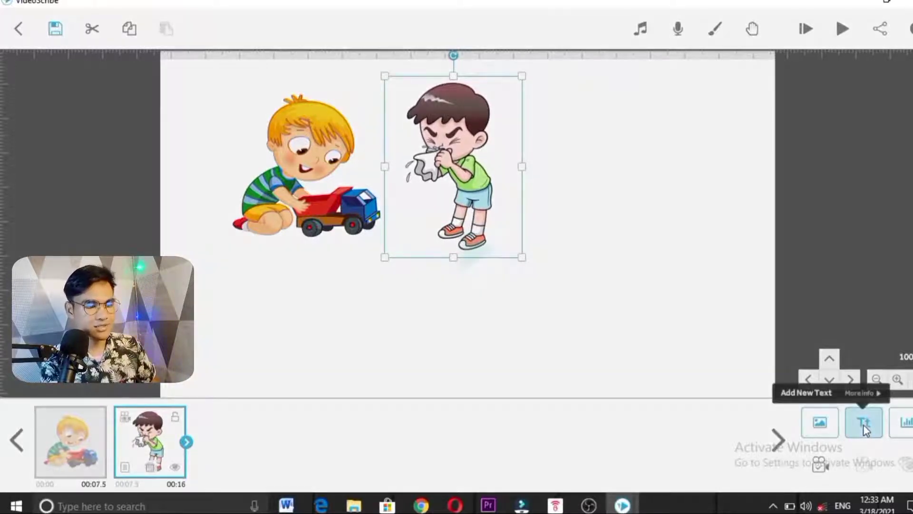
Step: Start a new text element reading "saya adalah manusia" and look through the font choices and the fonts available for import
click(863, 425)
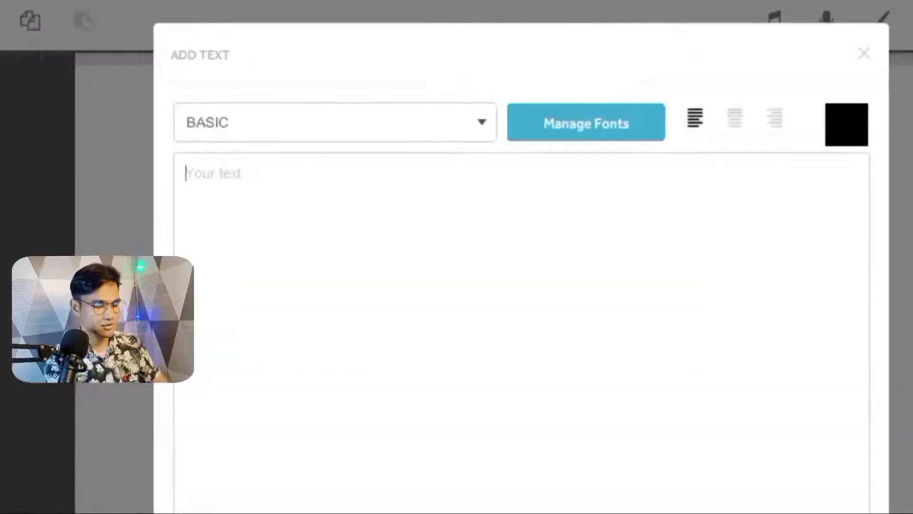
text(saya adalah manusia)
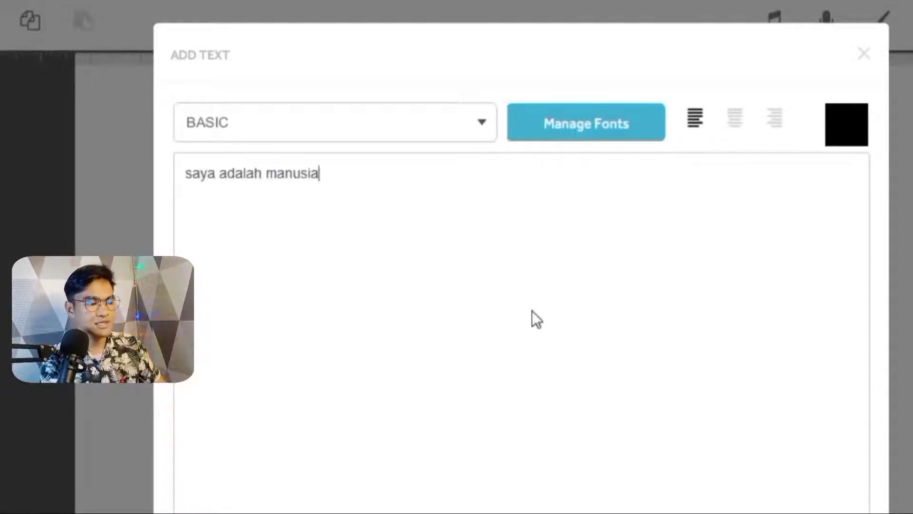
click(483, 127)
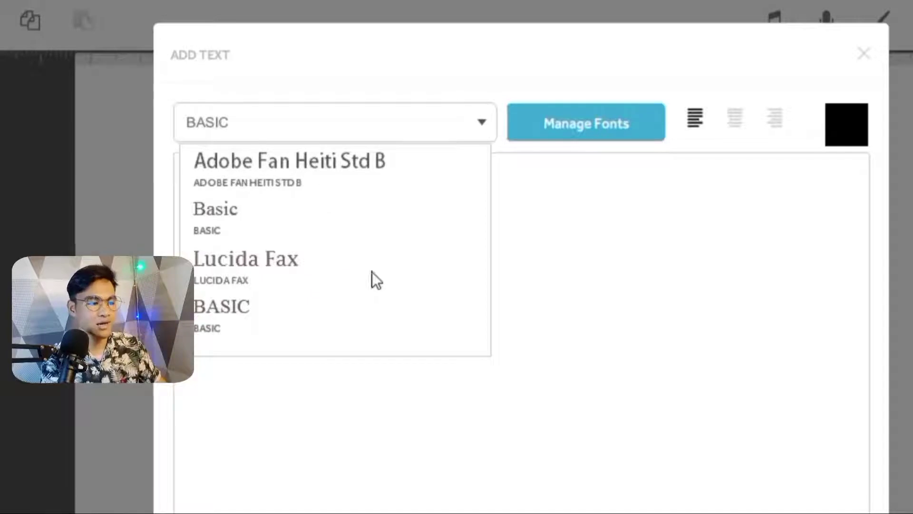
click(629, 278)
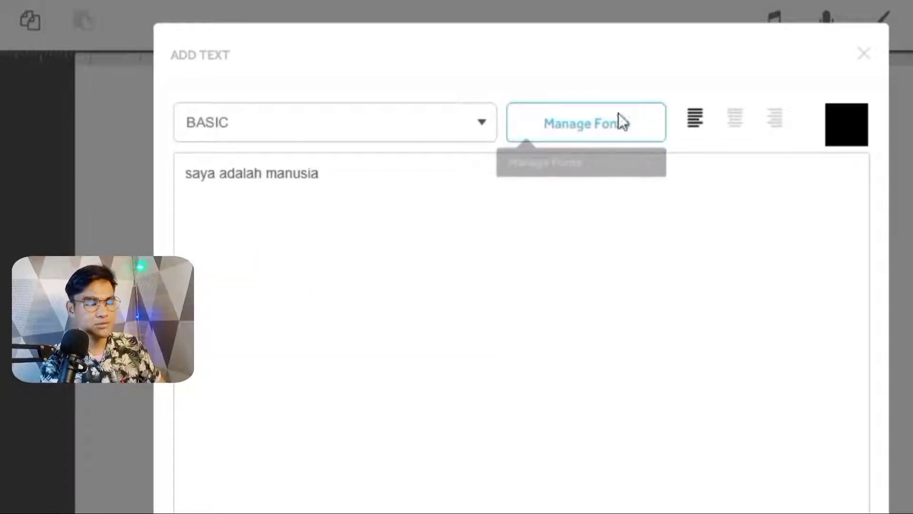
click(586, 130)
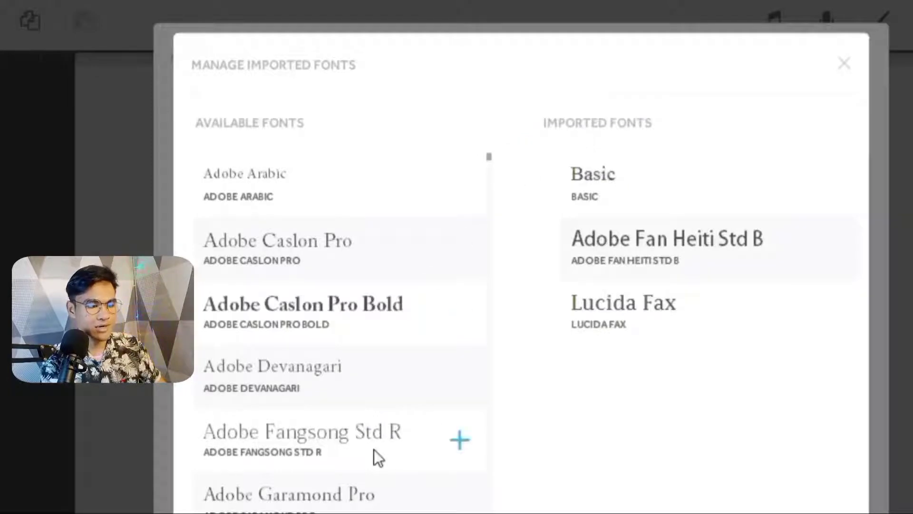
scroll(326, 428, down, 10)
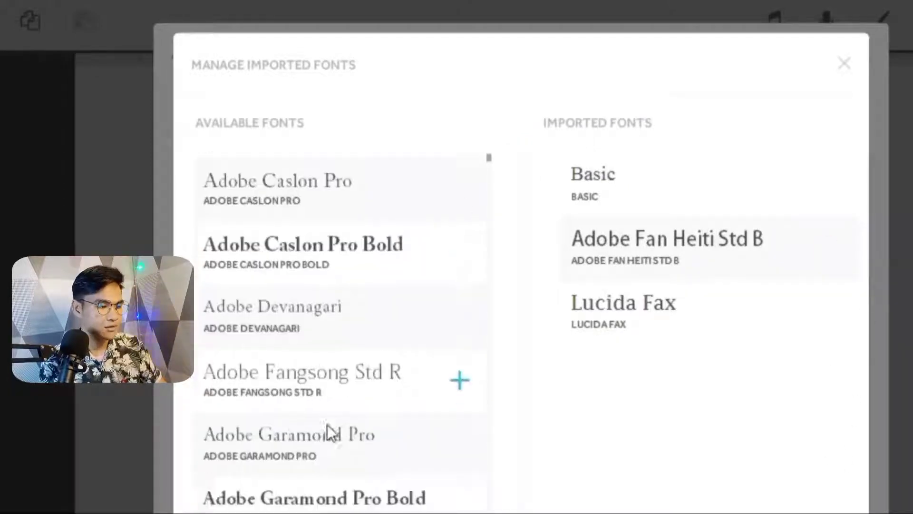
click(845, 63)
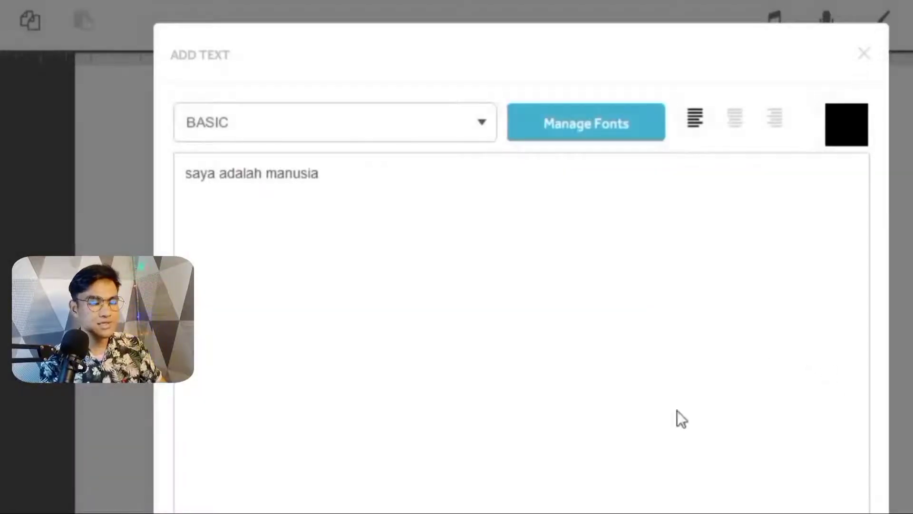
Step: Check the text colour palette, try centre and right alignment, and return the text to left alignment
click(860, 133)
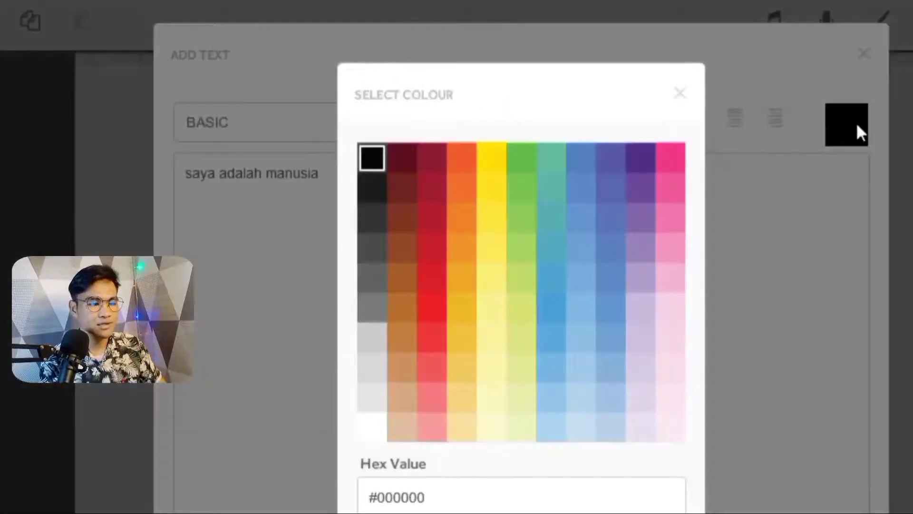
click(688, 93)
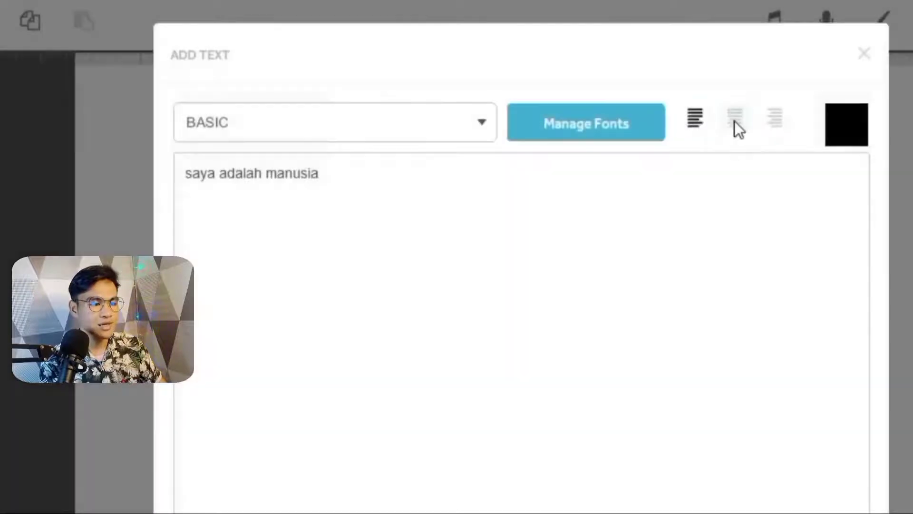
click(735, 121)
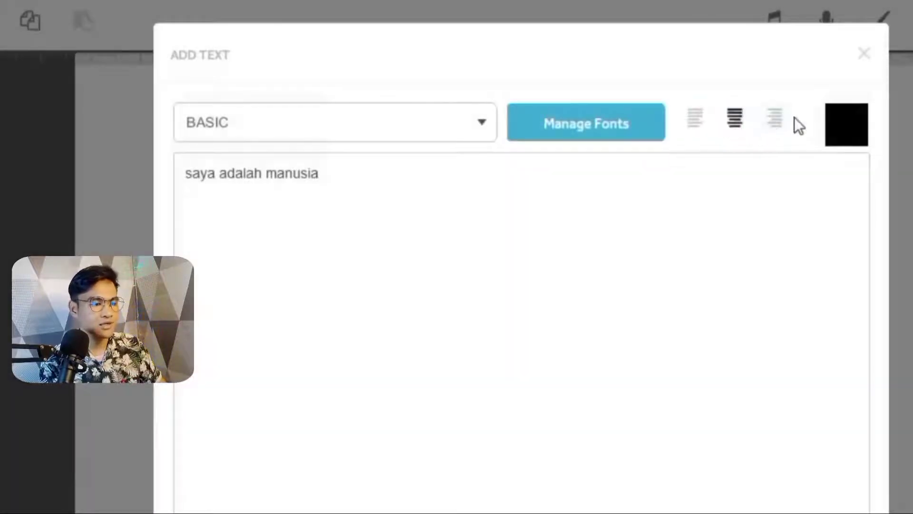
click(781, 125)
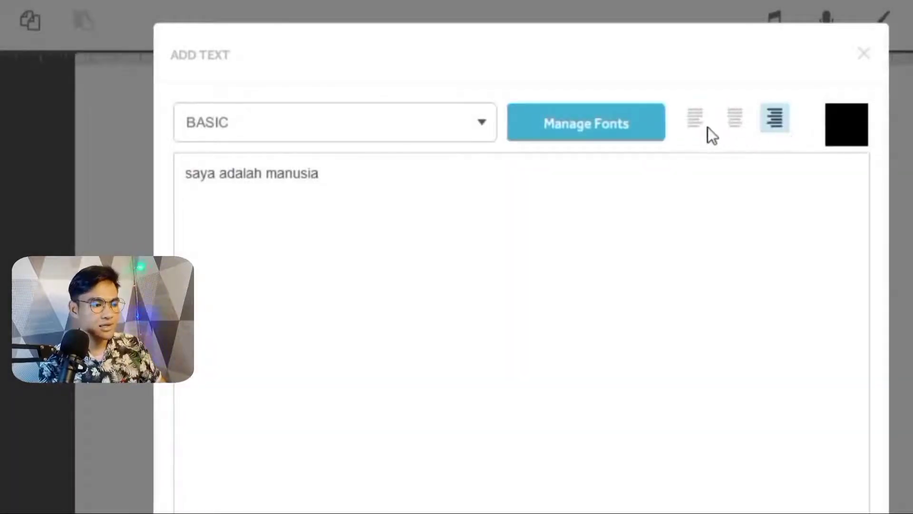
click(702, 126)
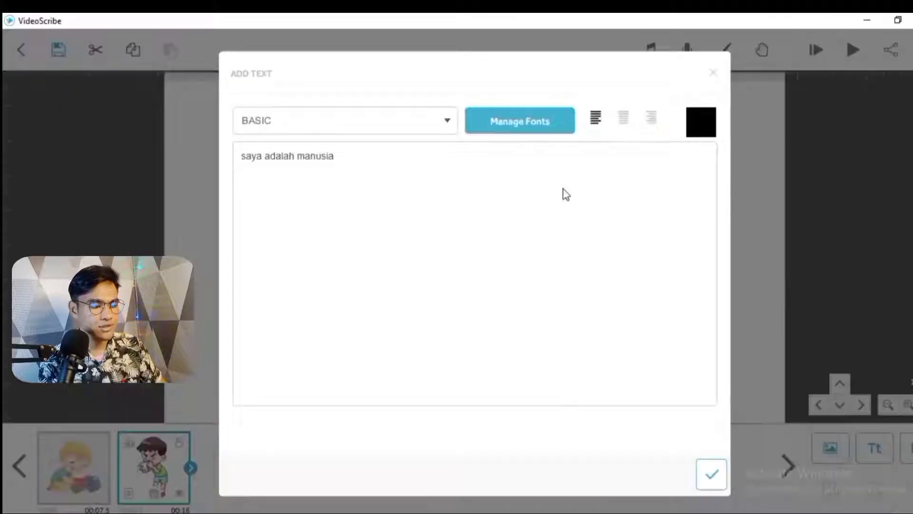
Step: Add the text to the canvas, place it to the right of the sneezing boy and deselect it
click(709, 473)
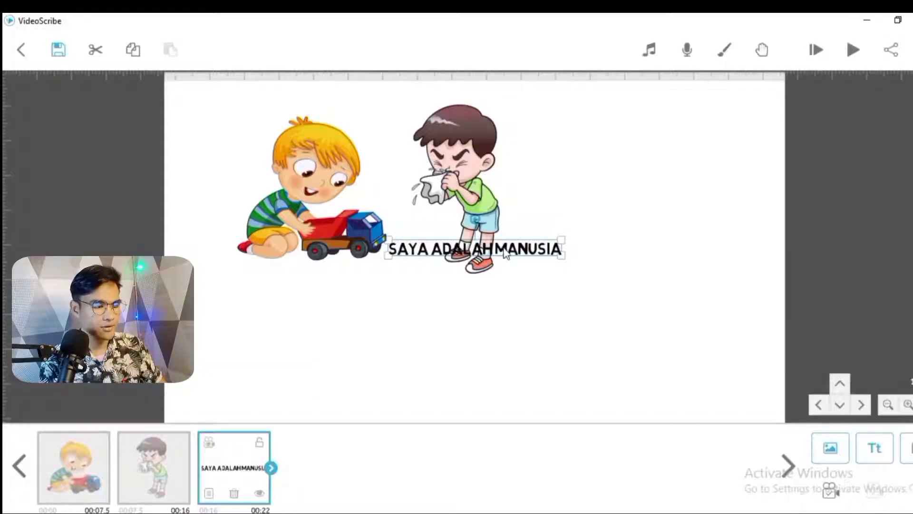
drag(505, 253, 625, 177)
click(618, 343)
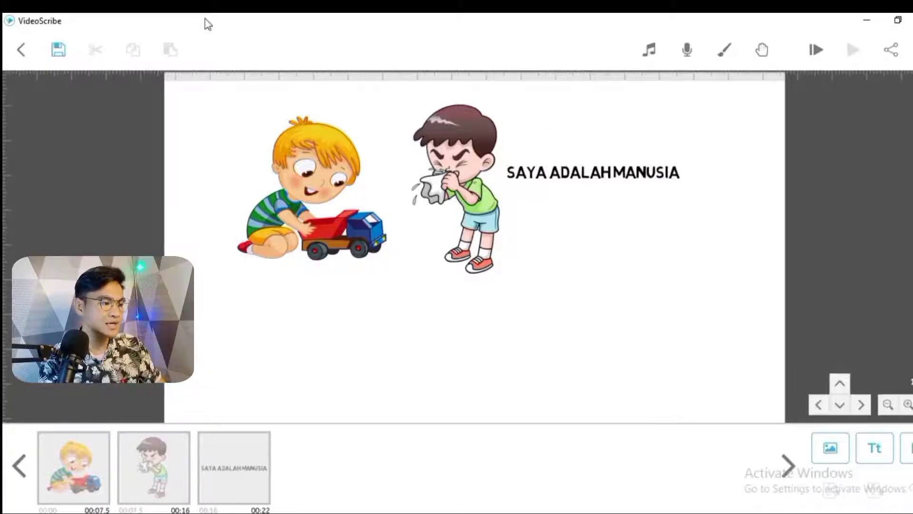
Step: Save the scribe as "project contoh" in the All Scribes folder
click(60, 52)
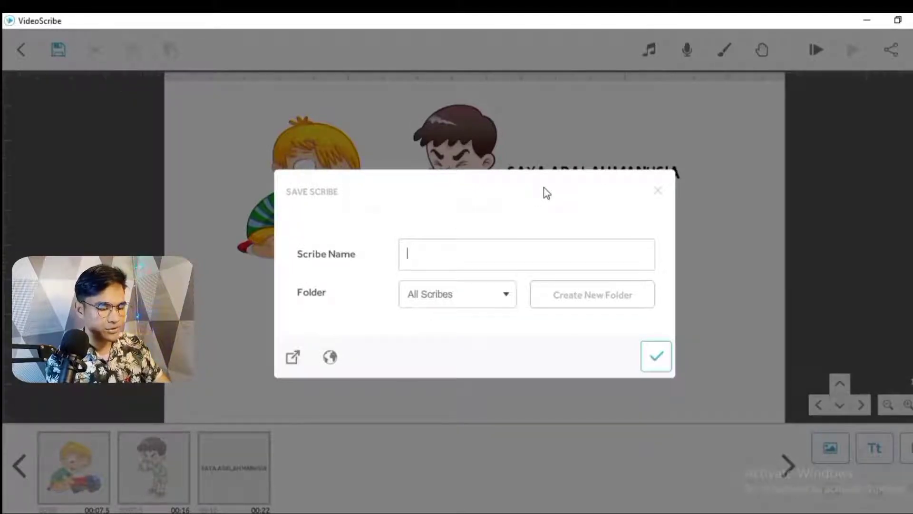
text(project contoh)
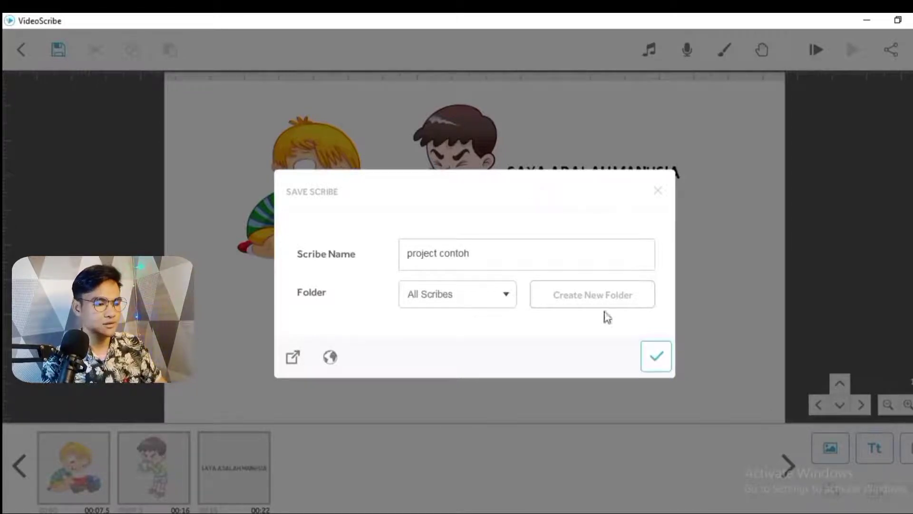
click(655, 357)
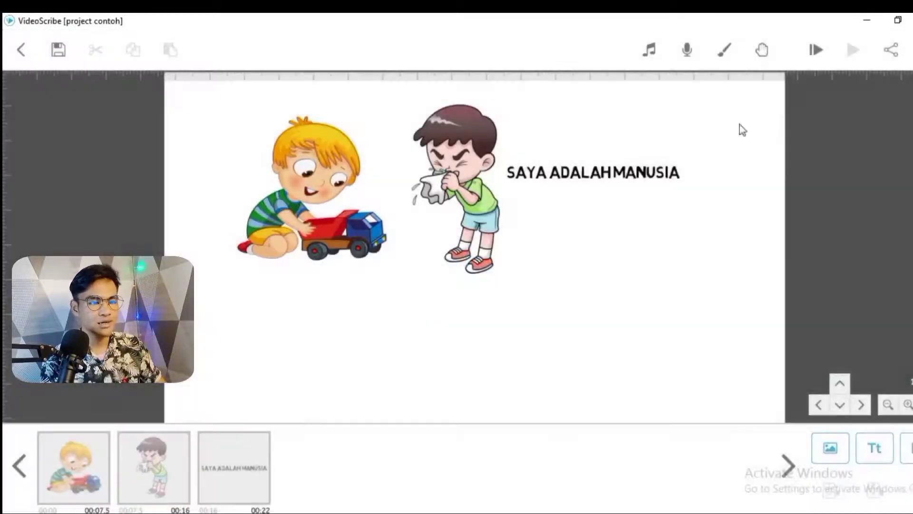
Step: Close VideoScribe and refresh the Windows desktop
click(912, 20)
click(594, 313)
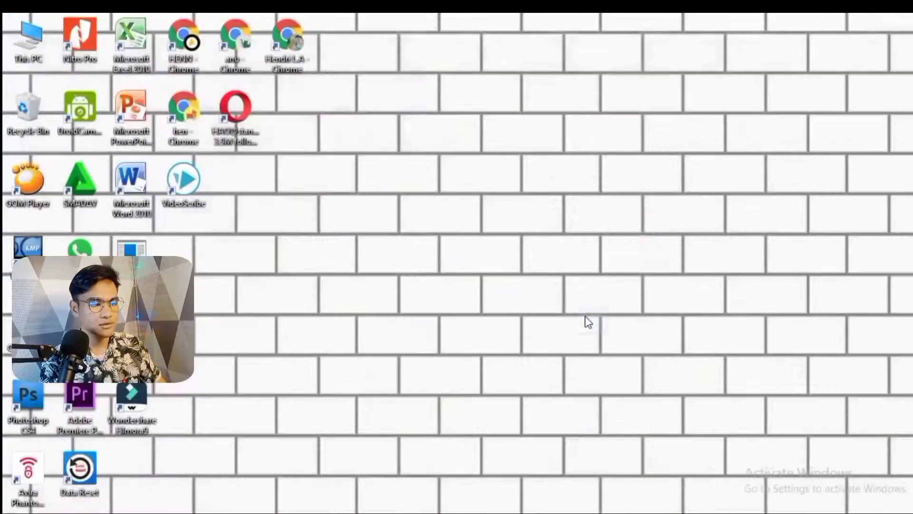
right_click(684, 162)
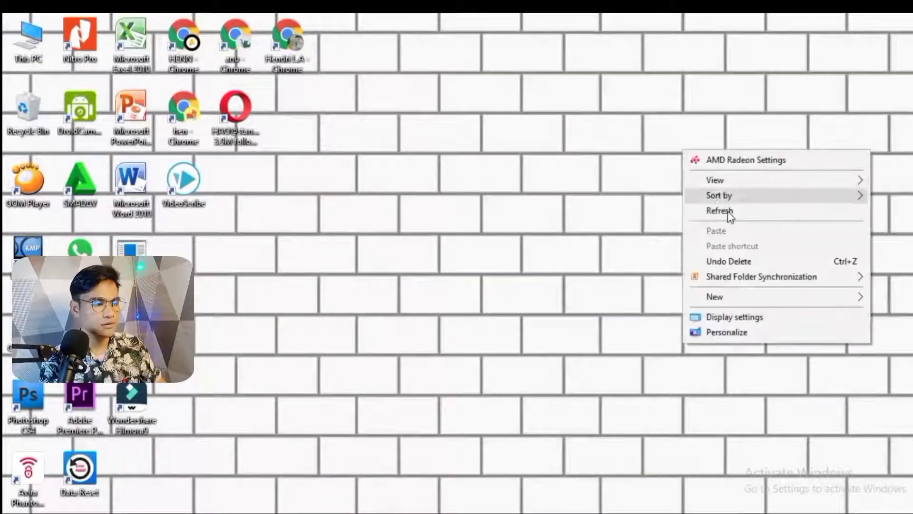
click(726, 209)
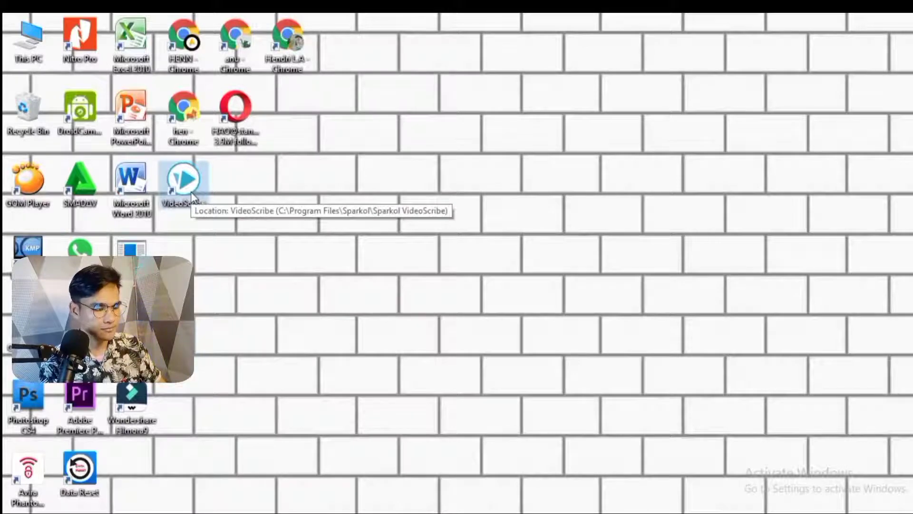
Step: Relaunch VideoScribe and open the saved scribe "project contoh" from the local scribes for editing
double_click(190, 193)
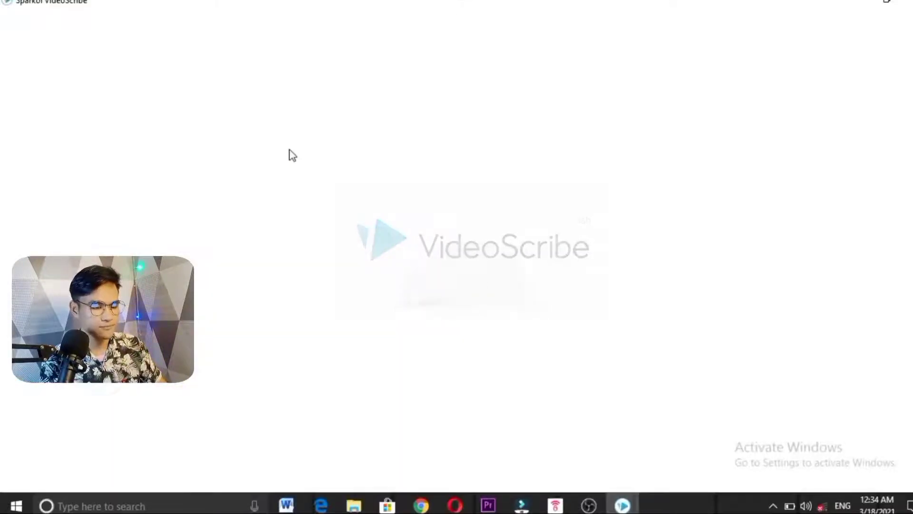
click(709, 284)
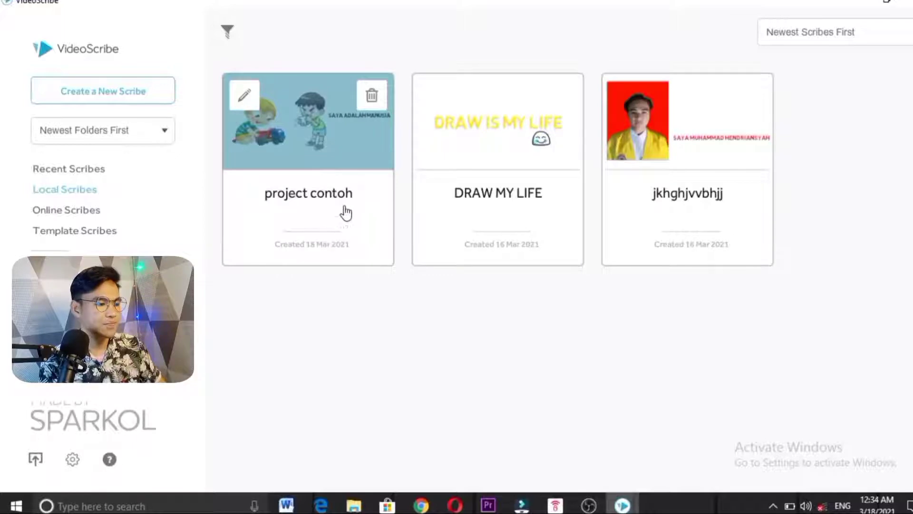
click(245, 98)
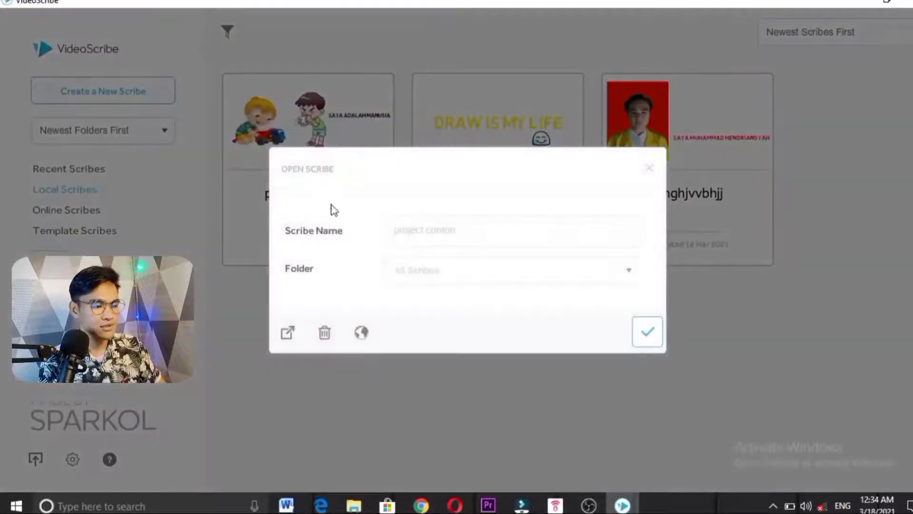
click(652, 326)
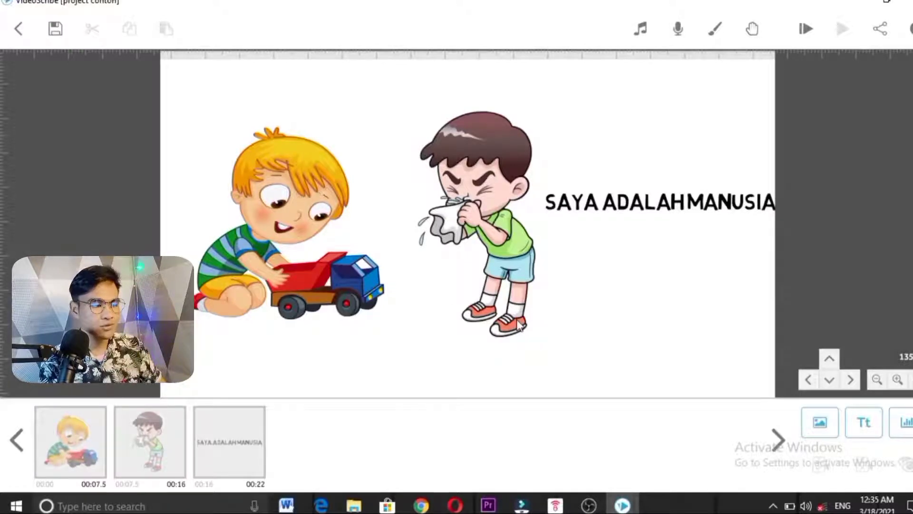
Step: Show the timing settings of the picture of the boy with the truck and preview how it is drawn
click(265, 273)
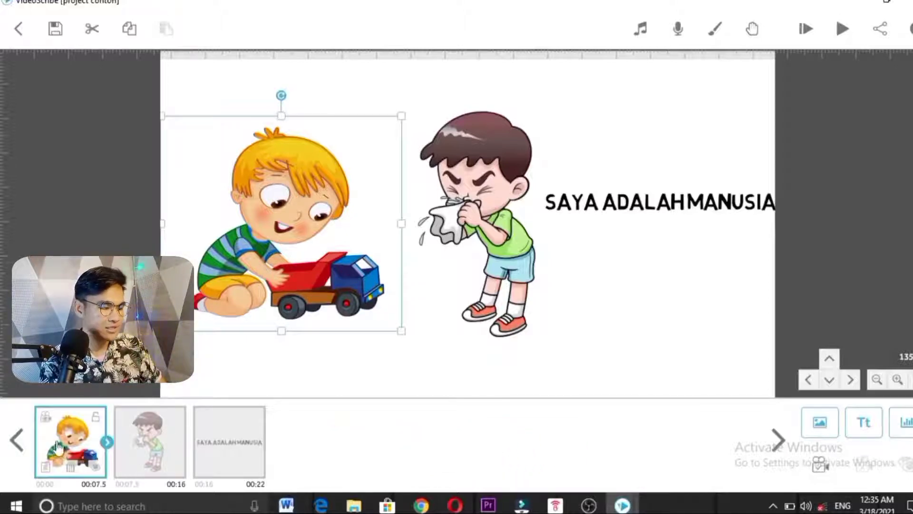
click(108, 442)
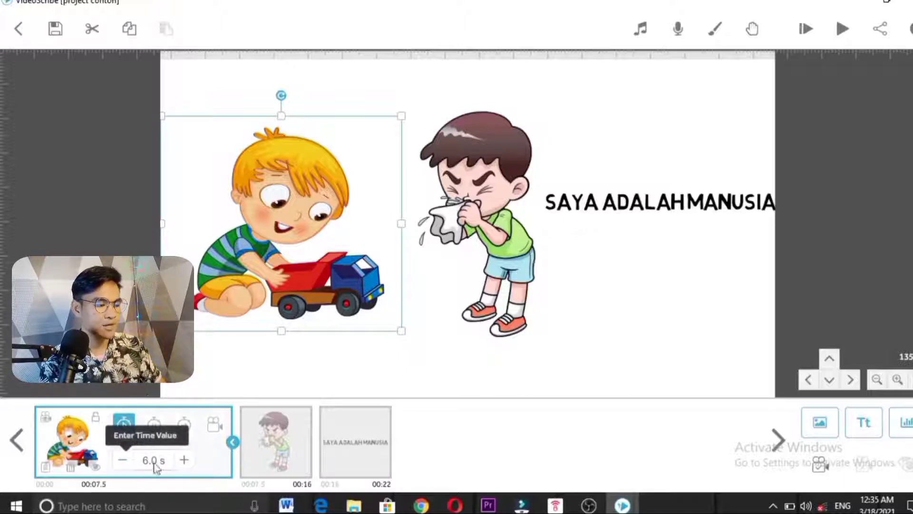
click(843, 29)
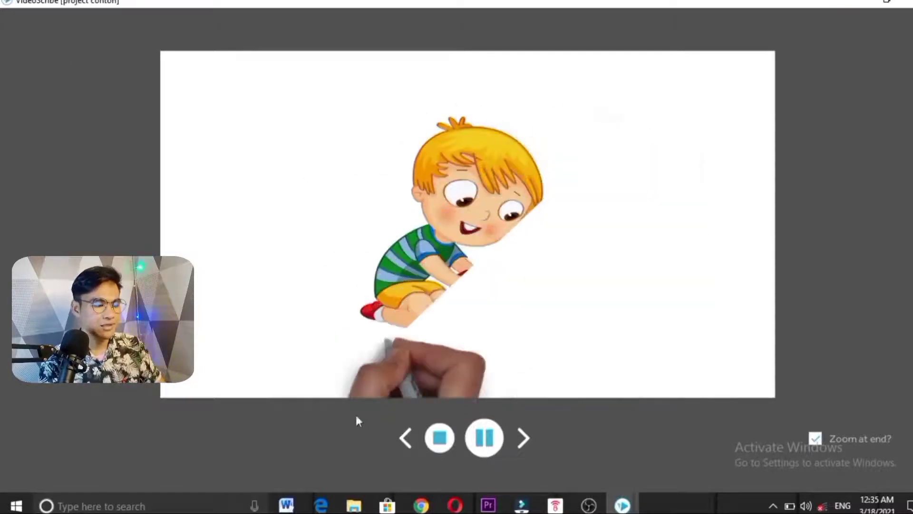
click(439, 438)
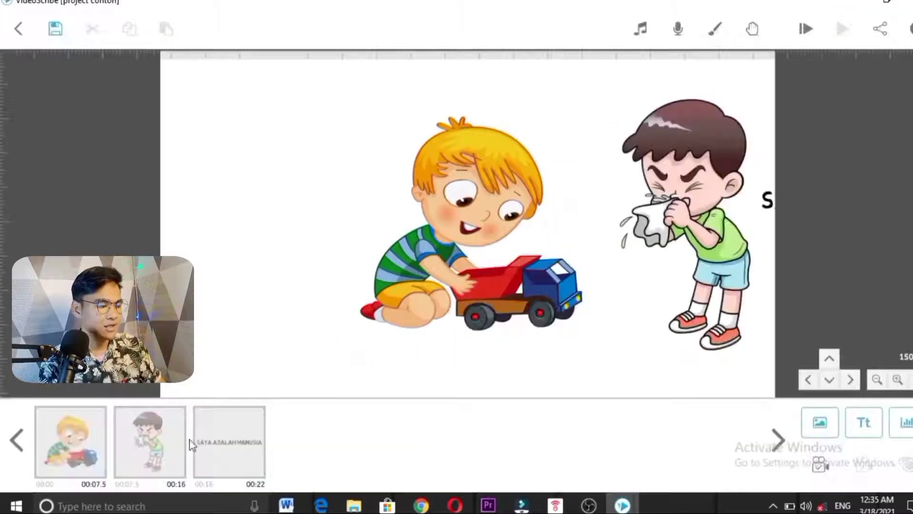
Step: Set the Animate time of the picture of the boy with the truck to 1.0 s and preview the result
click(67, 455)
click(125, 461)
click(125, 462)
click(124, 461)
click(125, 461)
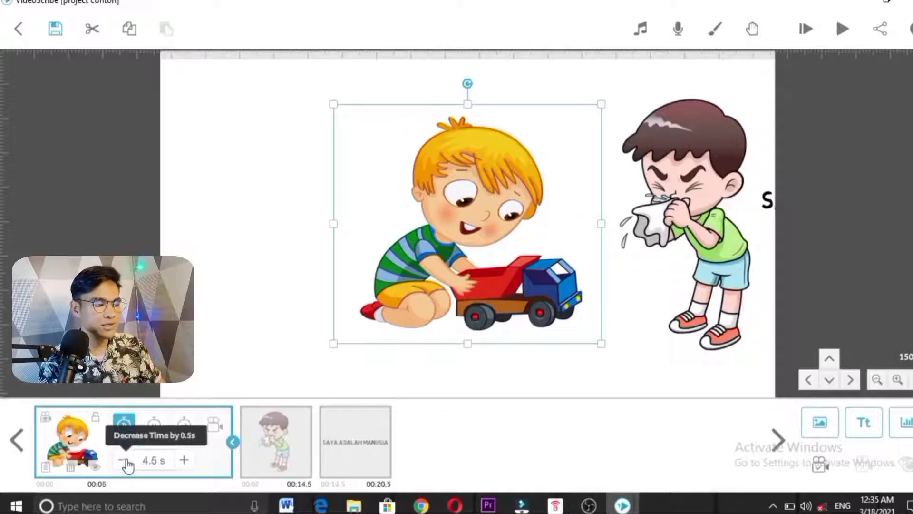
click(126, 463)
click(126, 462)
click(125, 462)
click(126, 462)
click(126, 462)
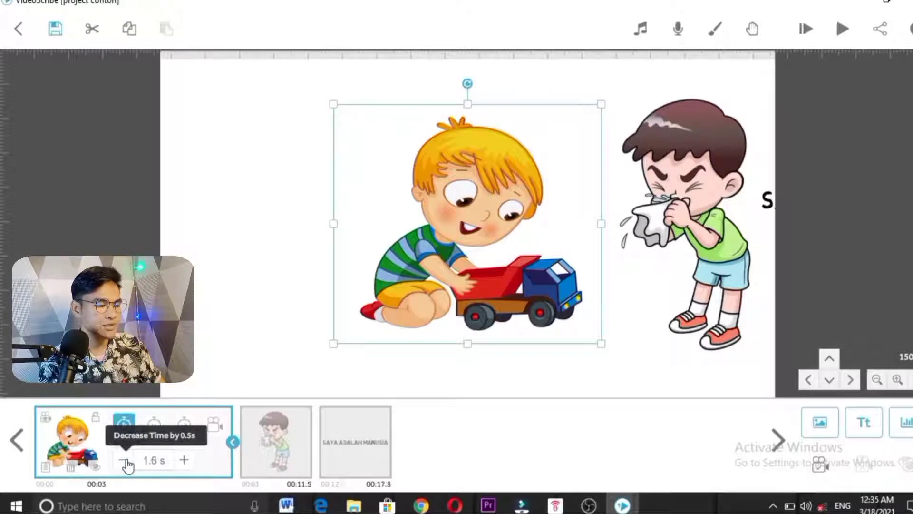
click(126, 462)
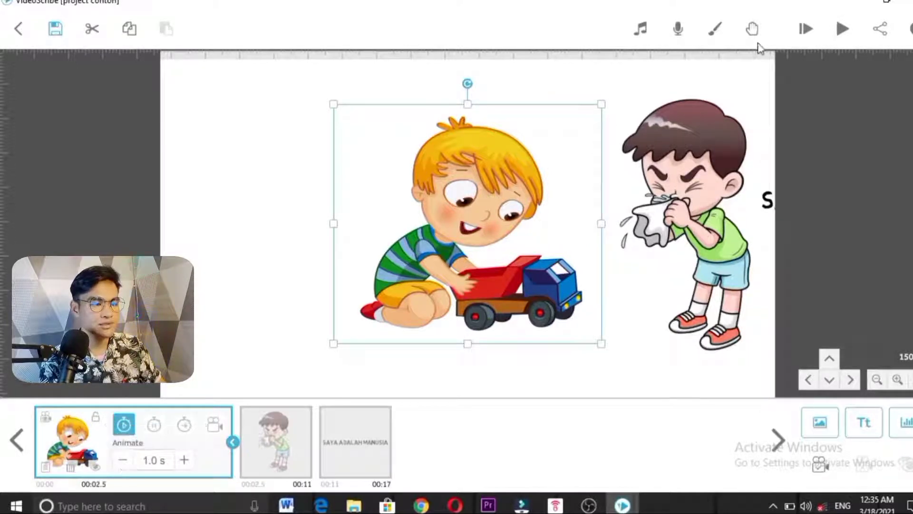
click(844, 32)
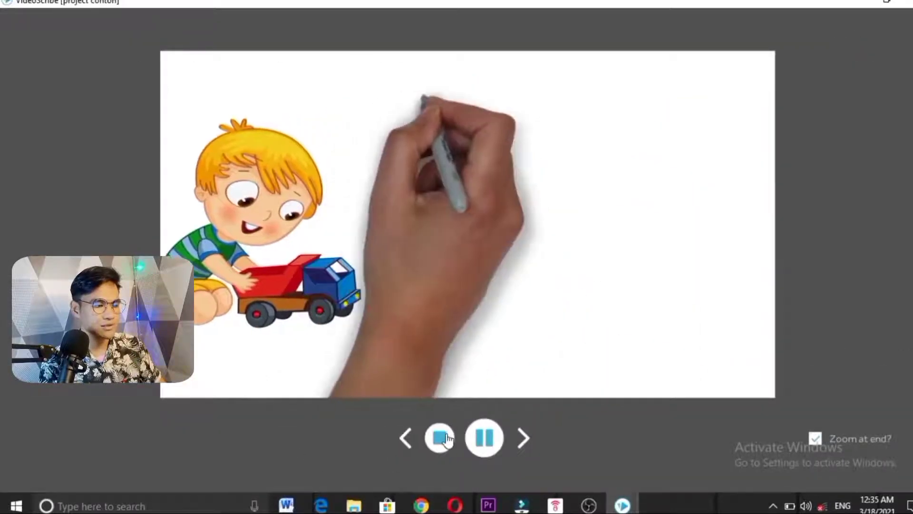
click(447, 438)
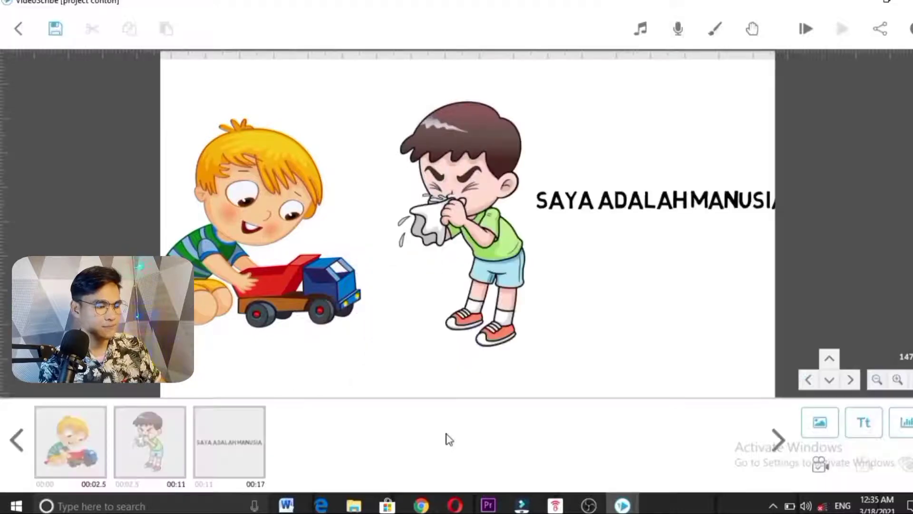
Step: Review the Pause setting of the picture of the boy with the truck, set its Transition time to 7.0 s and preview the result
click(90, 457)
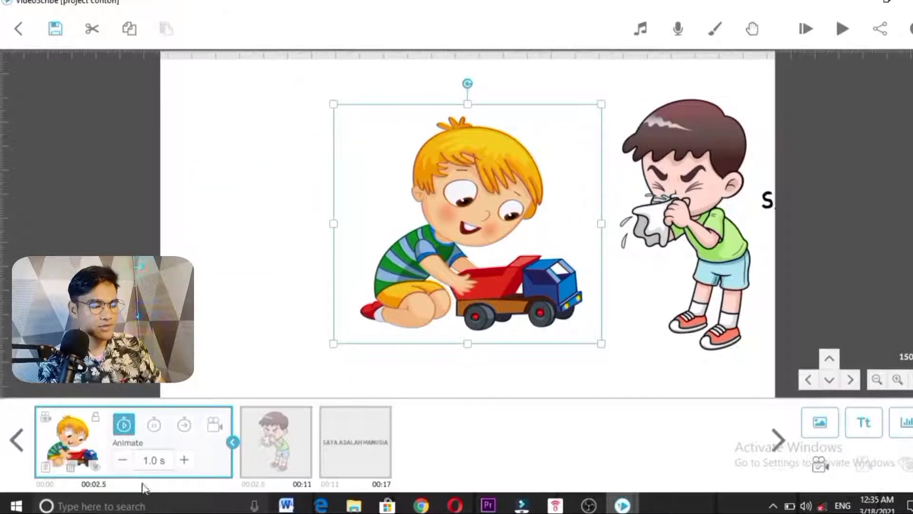
click(153, 425)
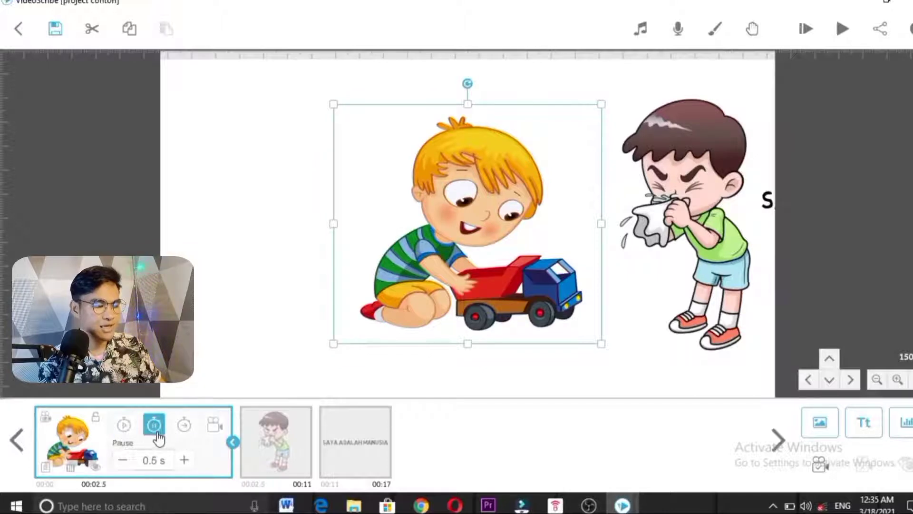
click(184, 426)
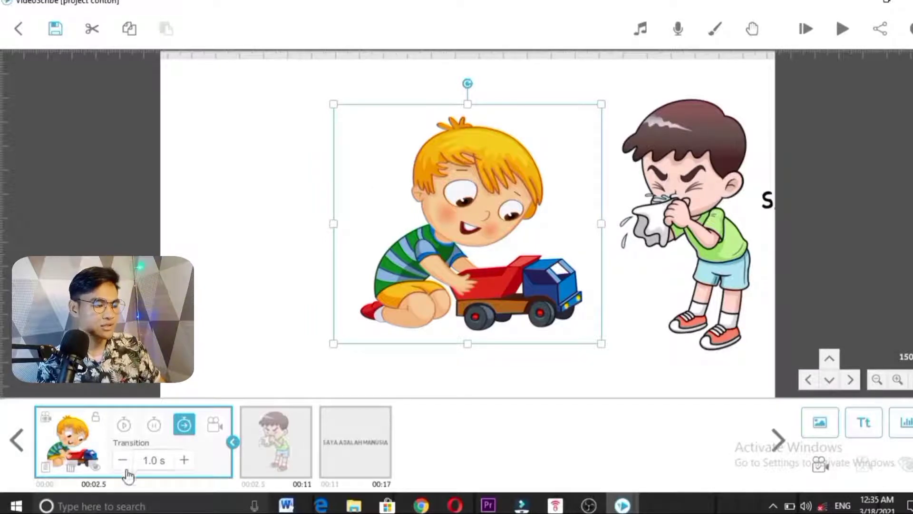
click(184, 460)
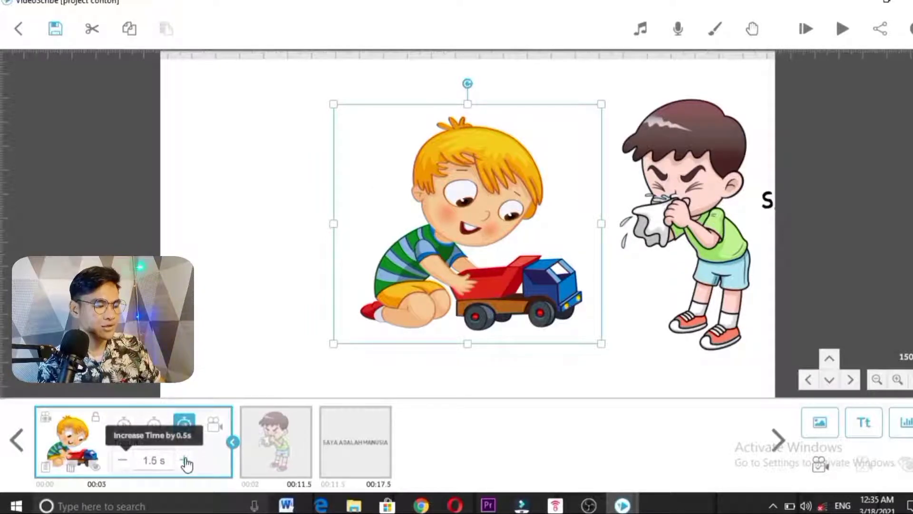
click(184, 460)
click(184, 460)
click(184, 460)
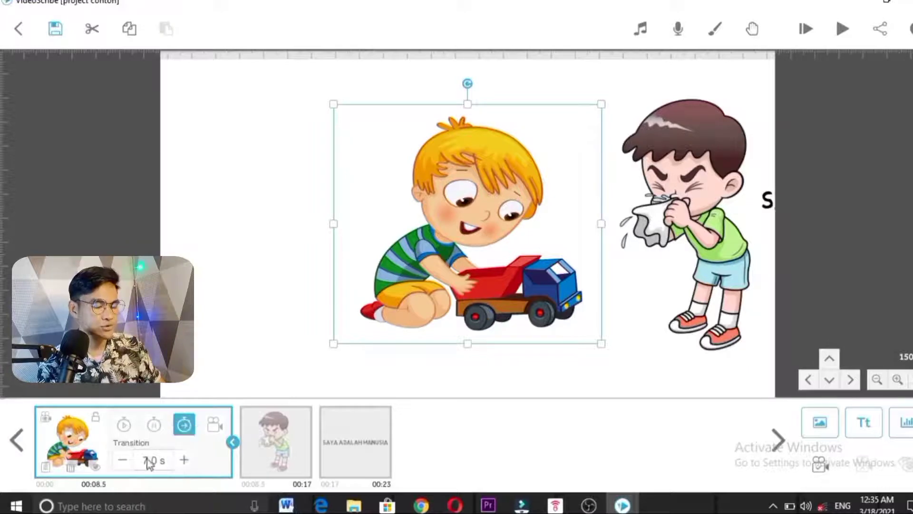
click(842, 29)
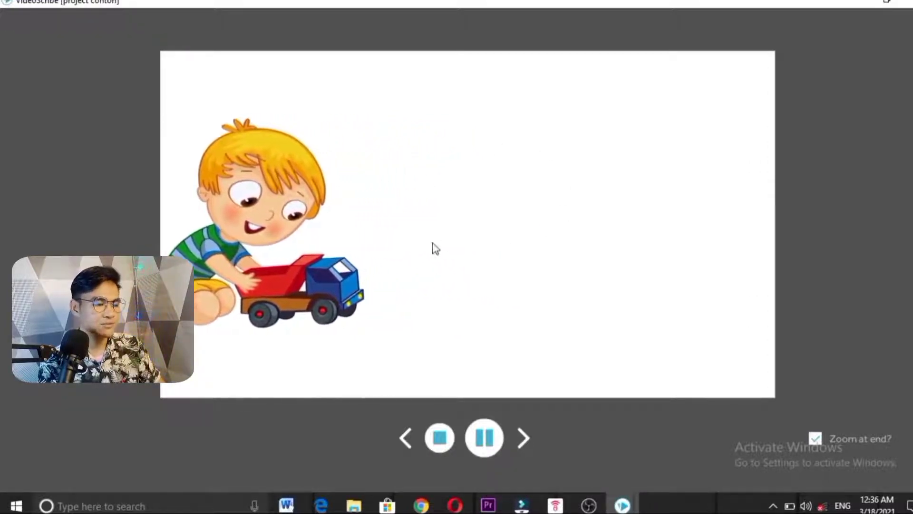
click(440, 435)
Step: Set the Transition time of the picture of the boy with the truck to 1.0 s and preview the result
click(90, 452)
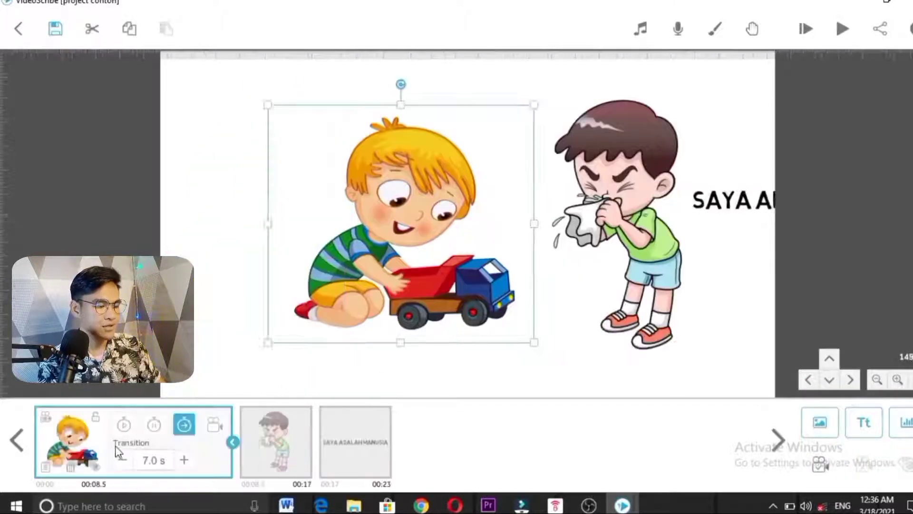
click(122, 464)
click(123, 463)
click(123, 463)
click(122, 464)
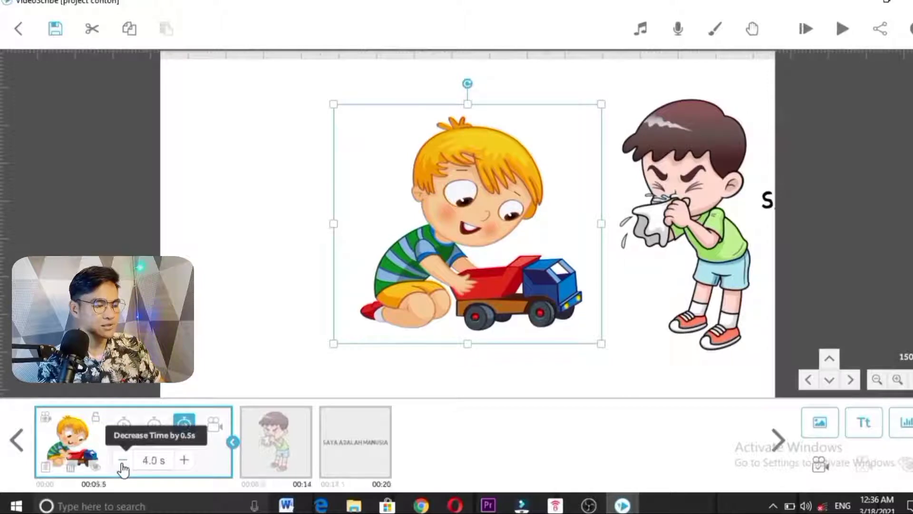
click(122, 463)
click(123, 463)
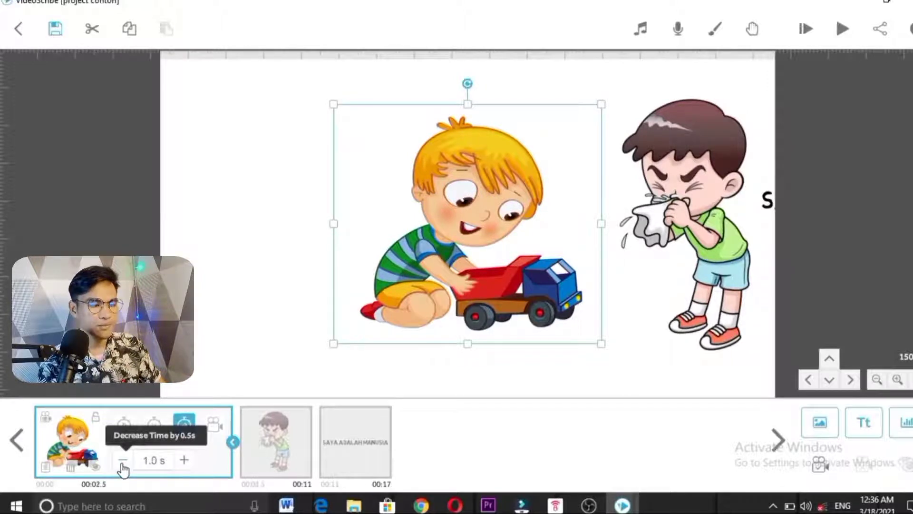
click(844, 30)
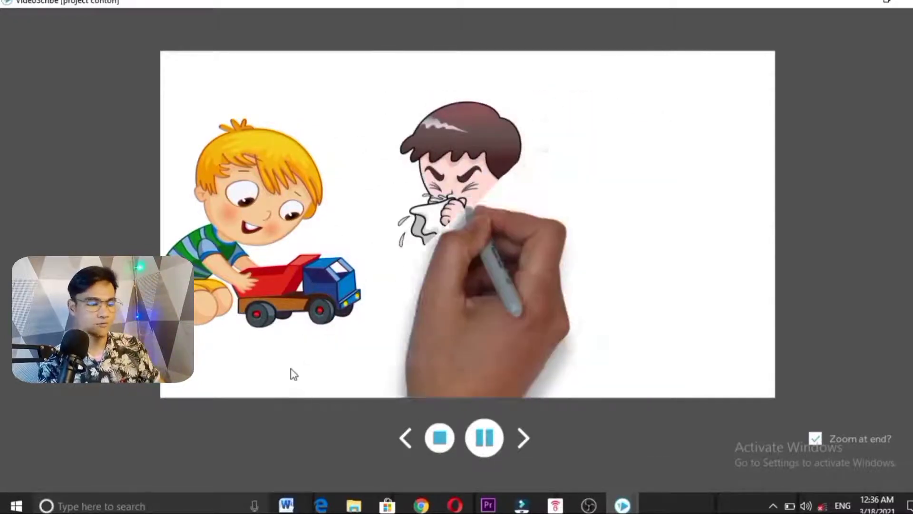
click(440, 439)
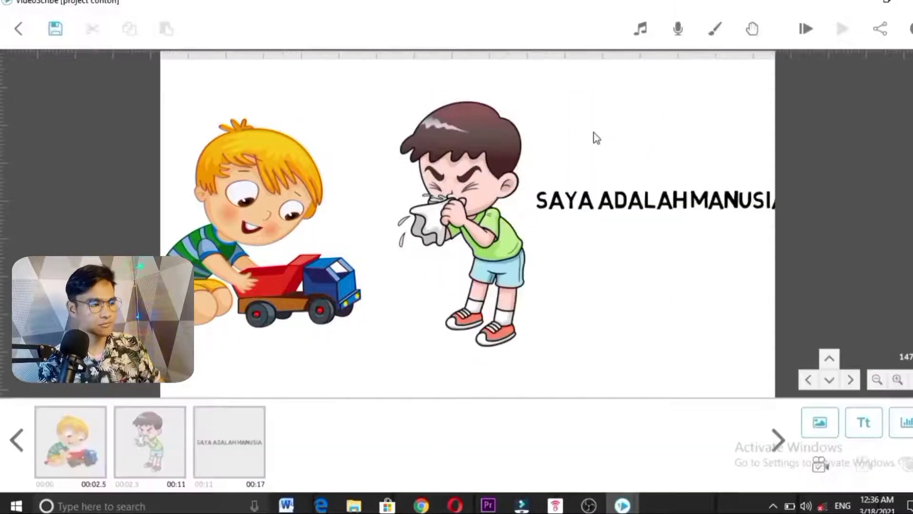
Step: Set the camera position for the boy with the truck centred in view, and for the sneezing boy framed together with the text
click(98, 459)
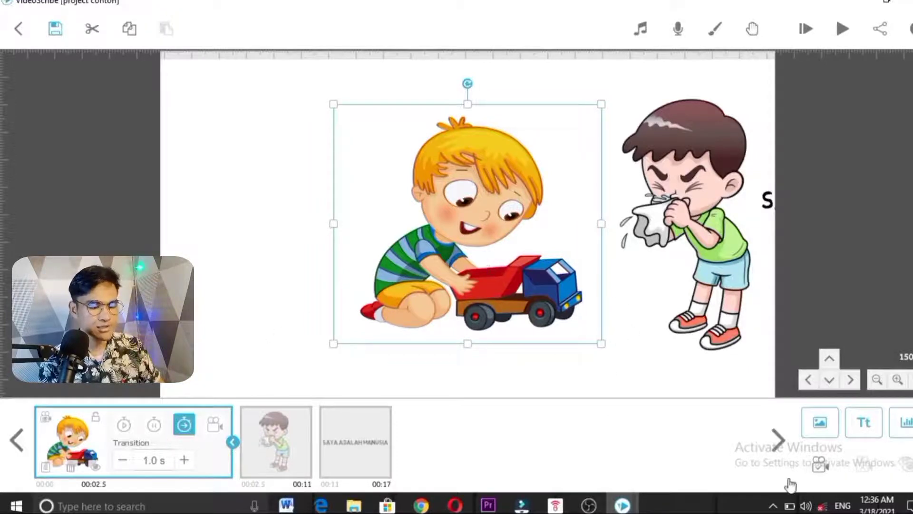
click(819, 468)
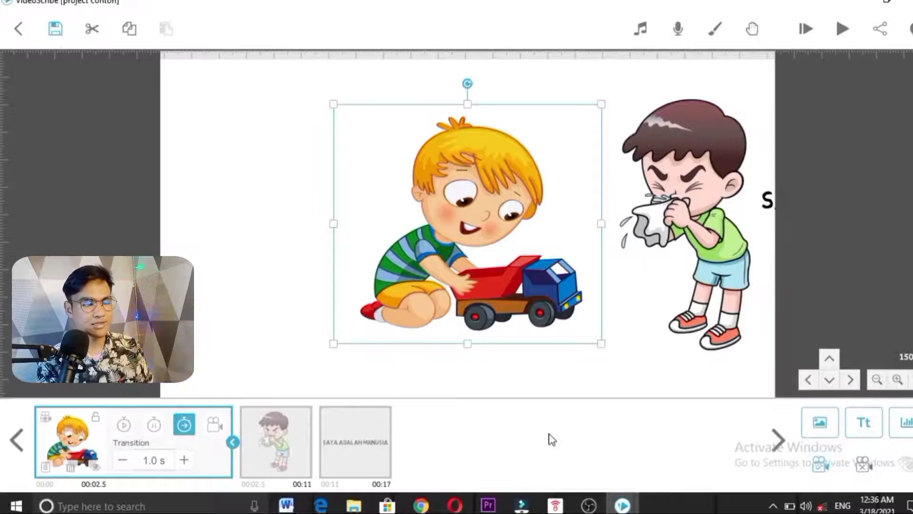
click(296, 448)
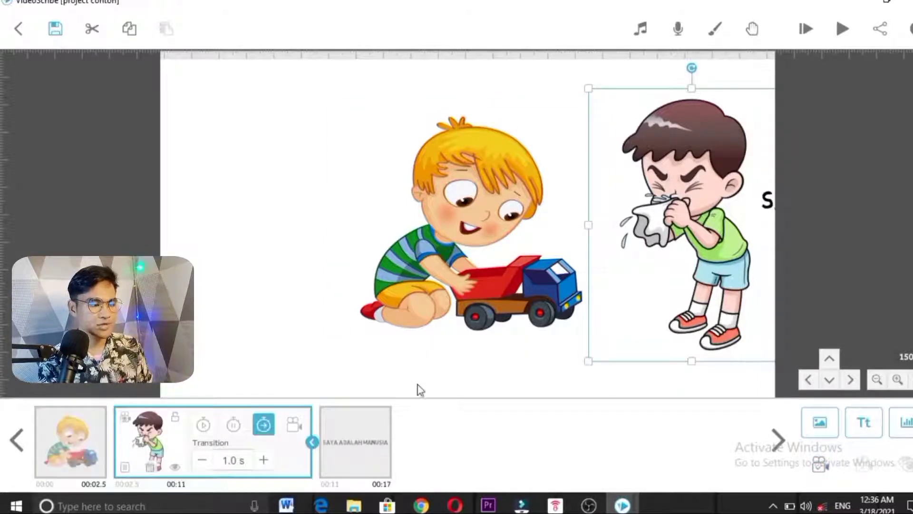
drag(503, 362, 337, 334)
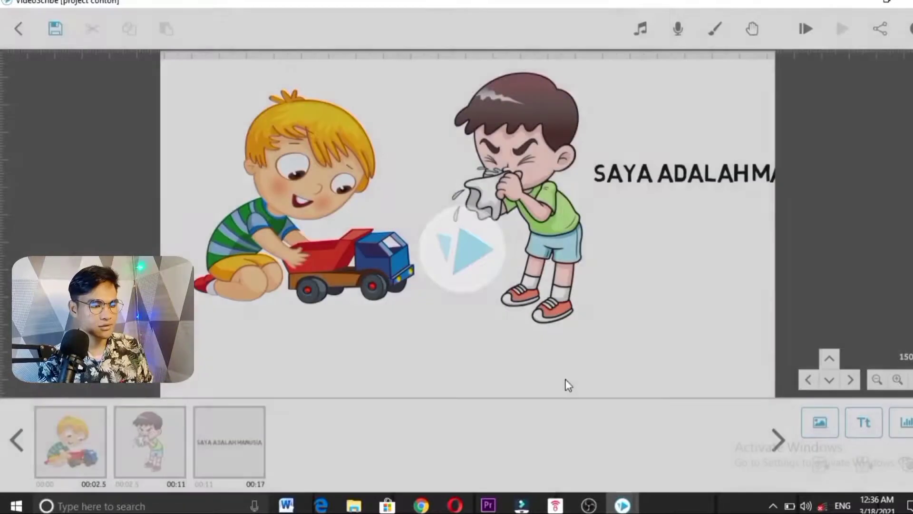
drag(630, 279, 520, 315)
drag(607, 311, 478, 309)
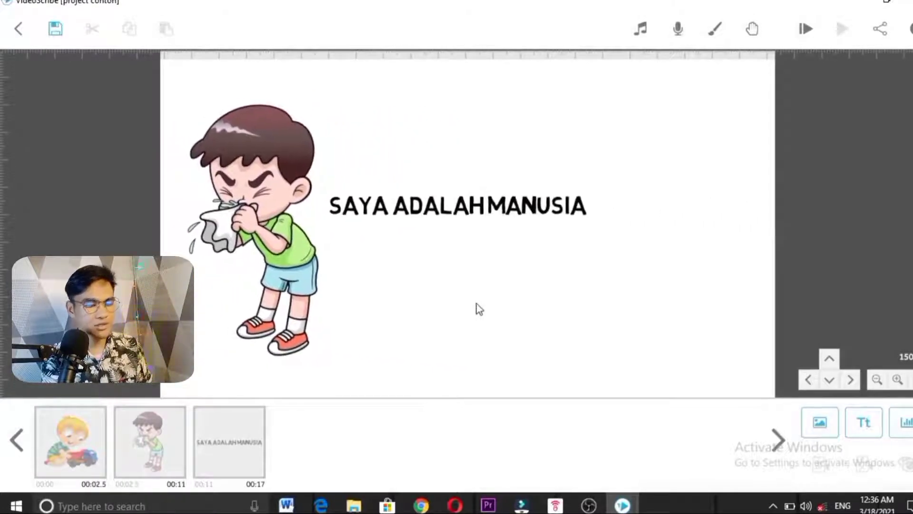
click(145, 445)
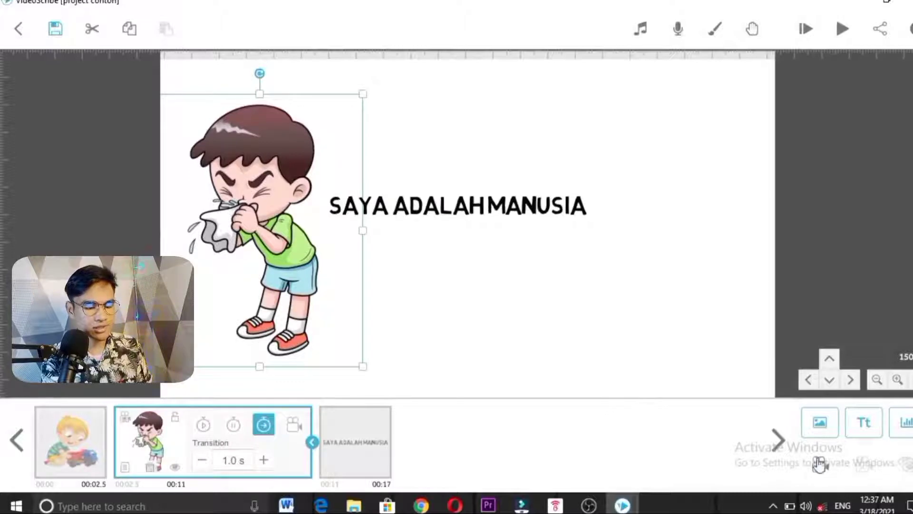
click(822, 467)
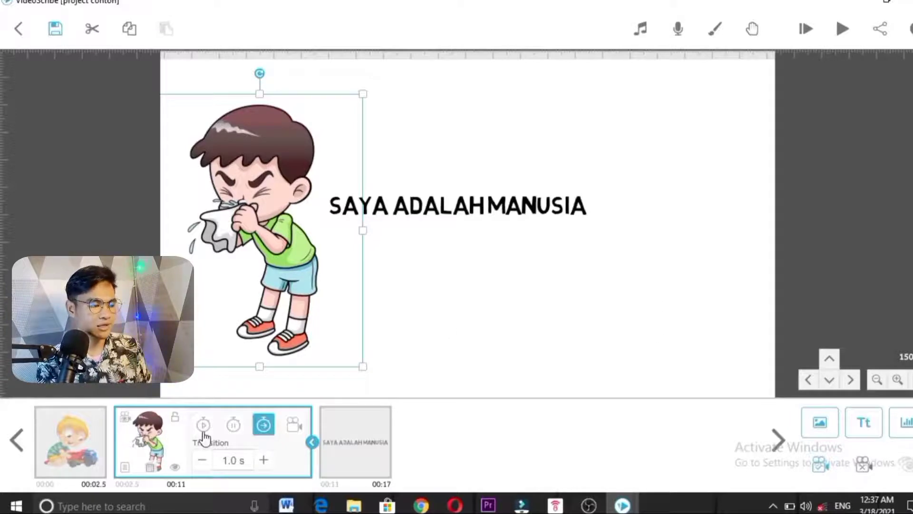
Step: Preview the animation from the picture of the boy with the truck to check the camera moves between elements
click(62, 451)
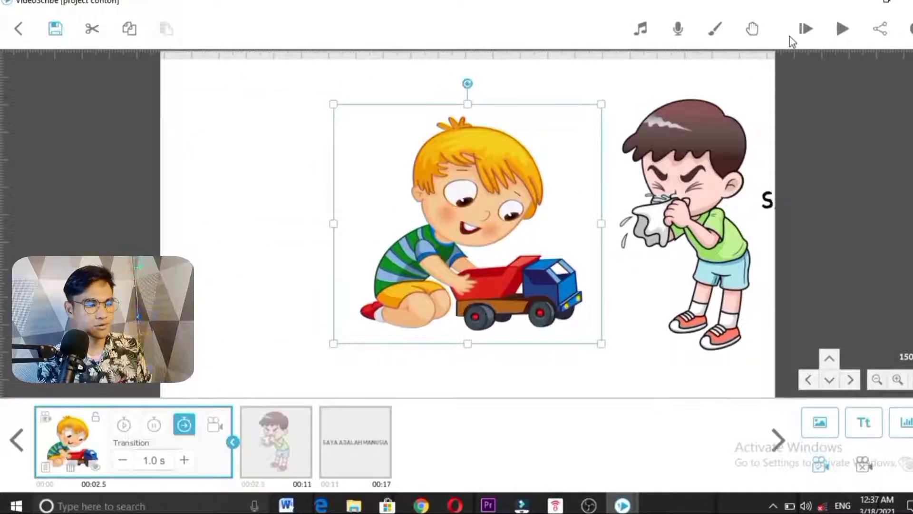
click(841, 28)
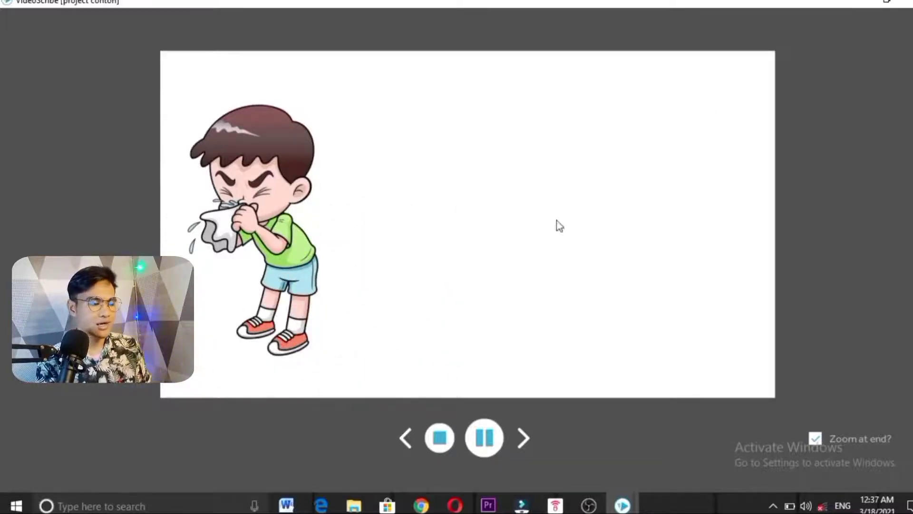
click(441, 439)
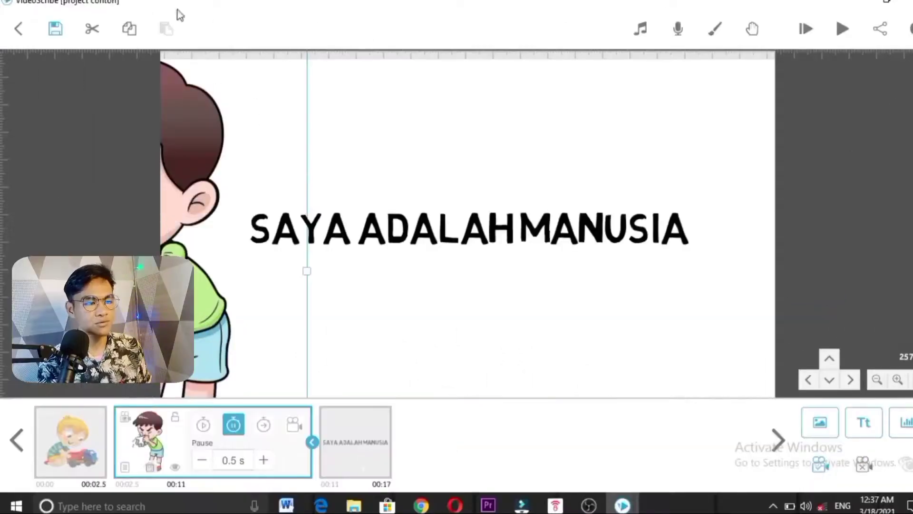
Step: Add the MP3 "02 Syahdu (India Ver, ft" from the RHOMA IRAMA folder as the scribe's music and preview the animation with it
click(641, 28)
click(552, 305)
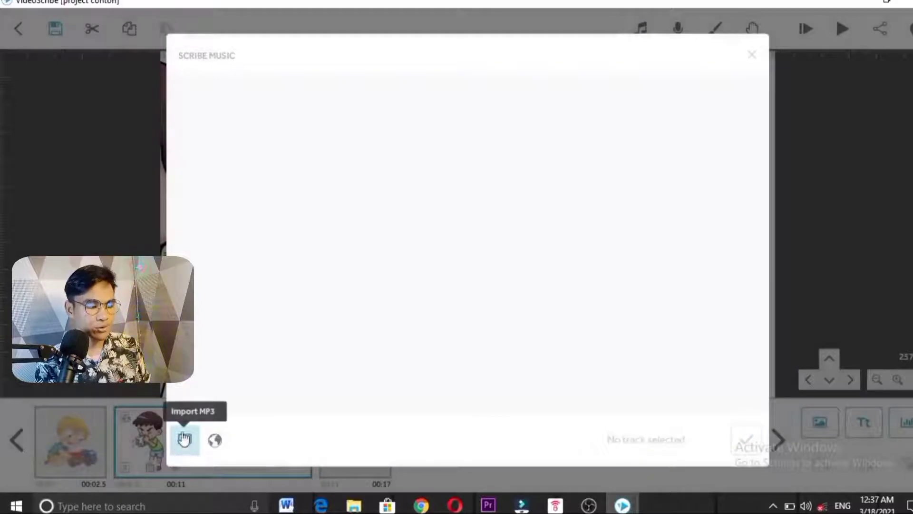
click(185, 440)
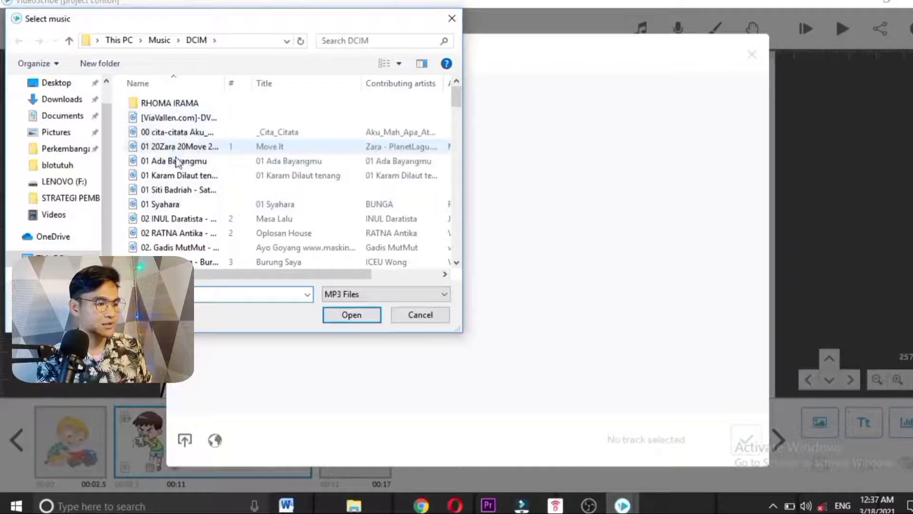
double_click(190, 104)
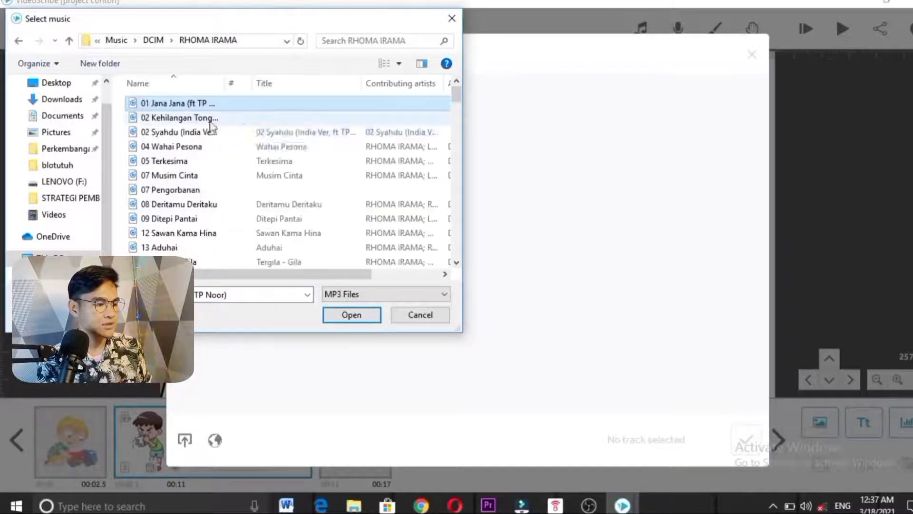
double_click(183, 133)
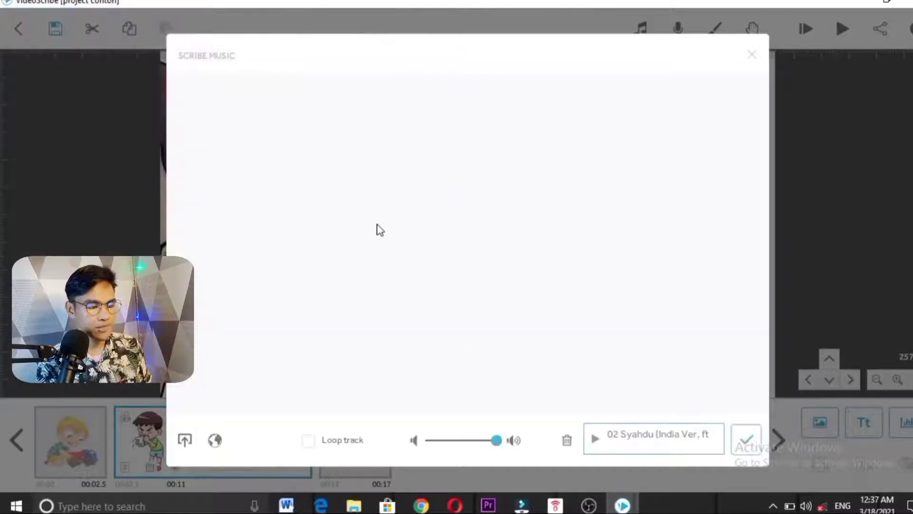
click(595, 440)
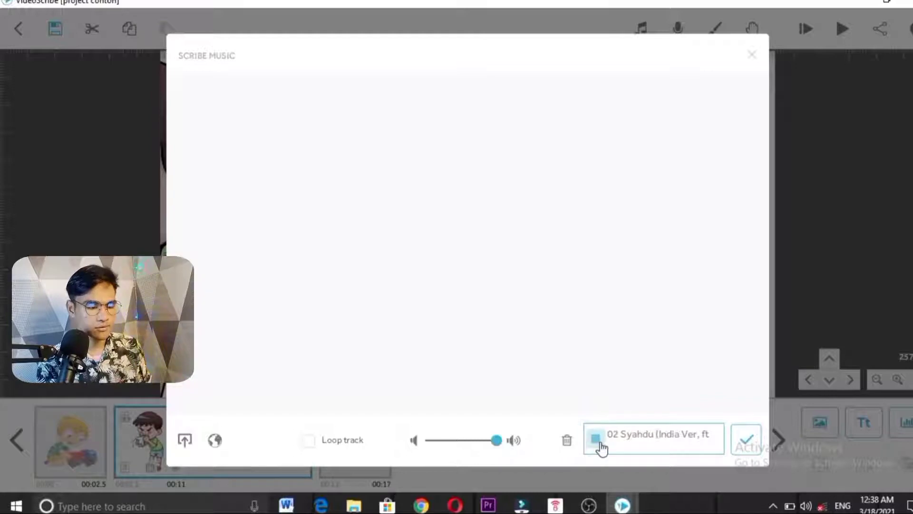
click(742, 440)
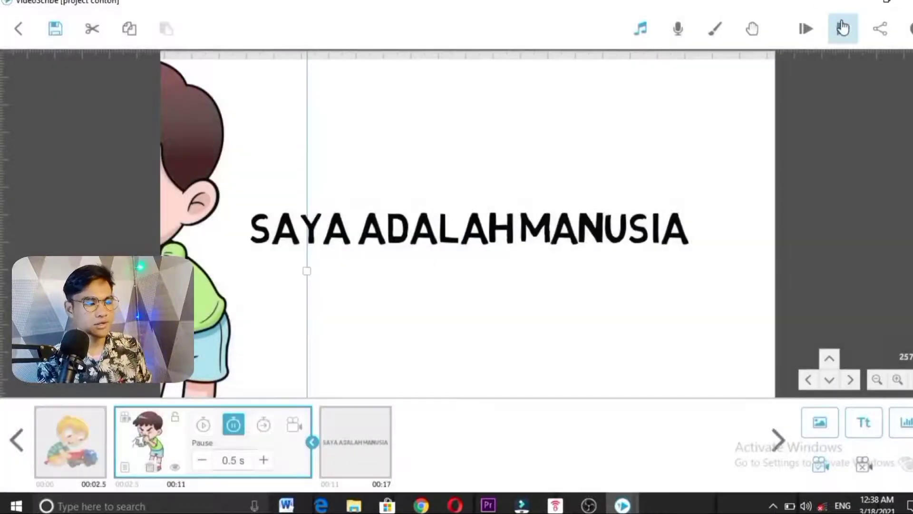
click(842, 27)
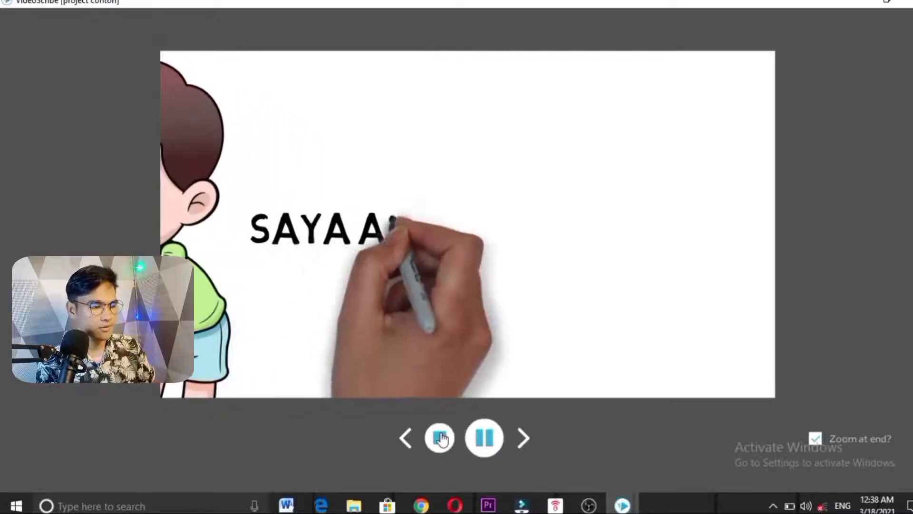
click(440, 437)
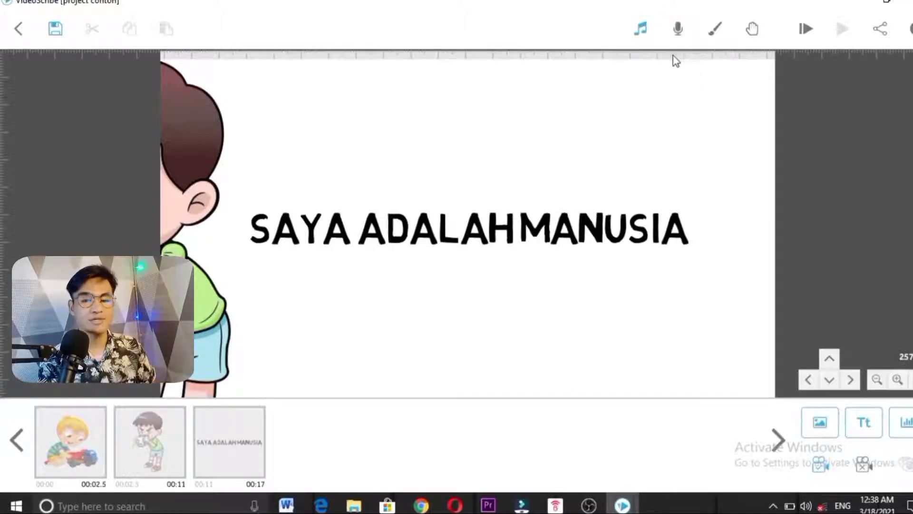
Step: Look at the voiceover microphone and recording options, and close them without recording
click(678, 29)
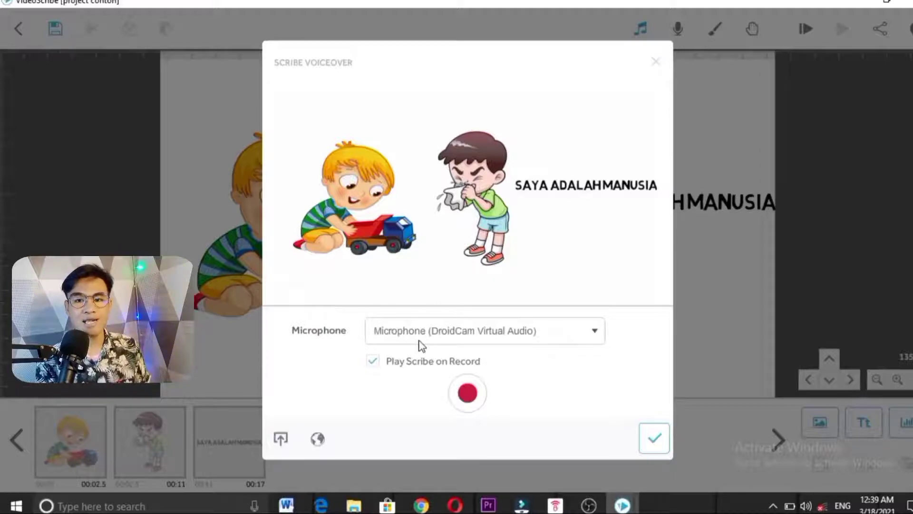
click(656, 61)
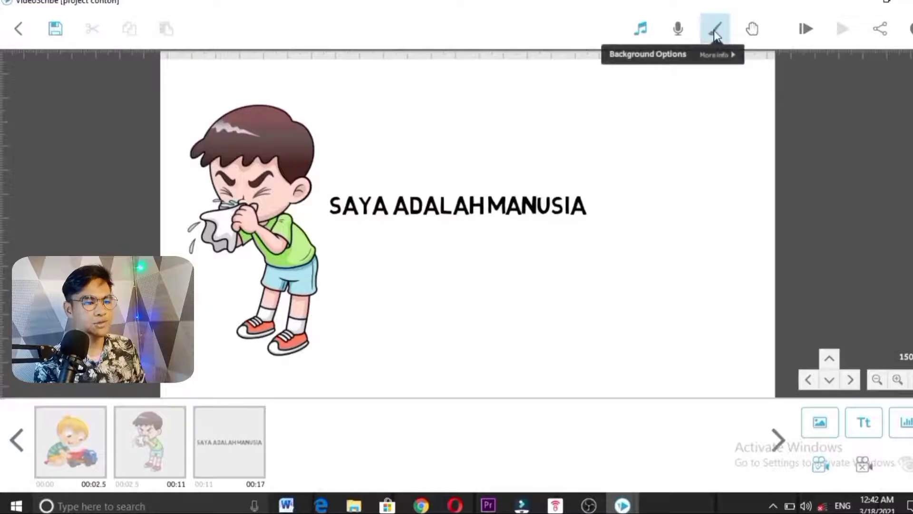
Step: Give the scribe background the speckled grainy texture and the yellow colour #fde21c
click(714, 30)
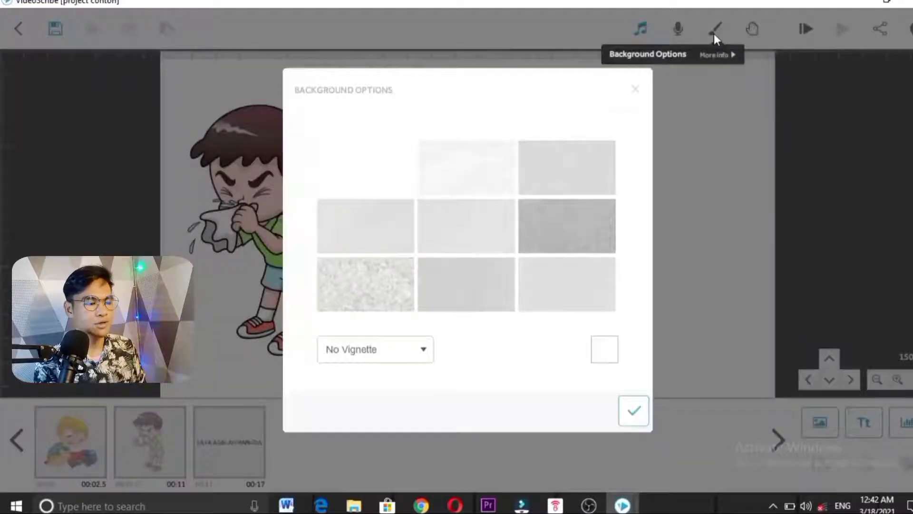
click(365, 304)
click(613, 353)
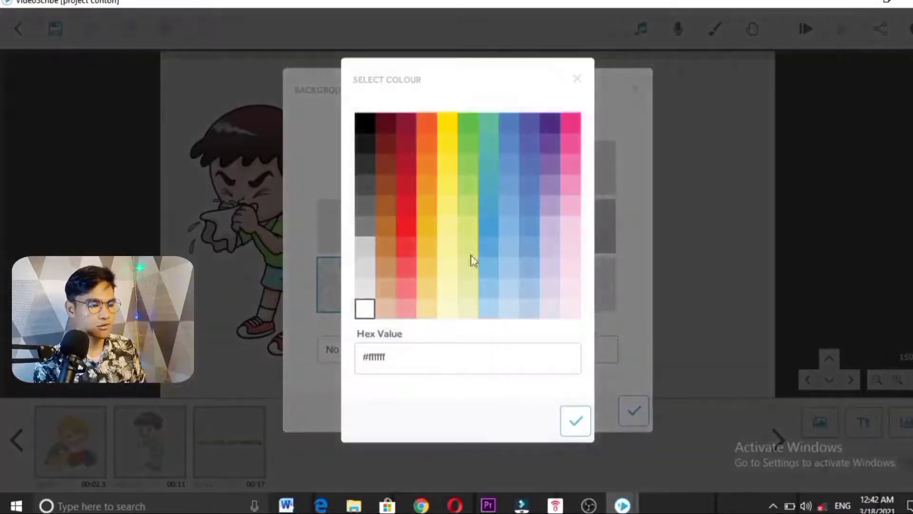
click(447, 143)
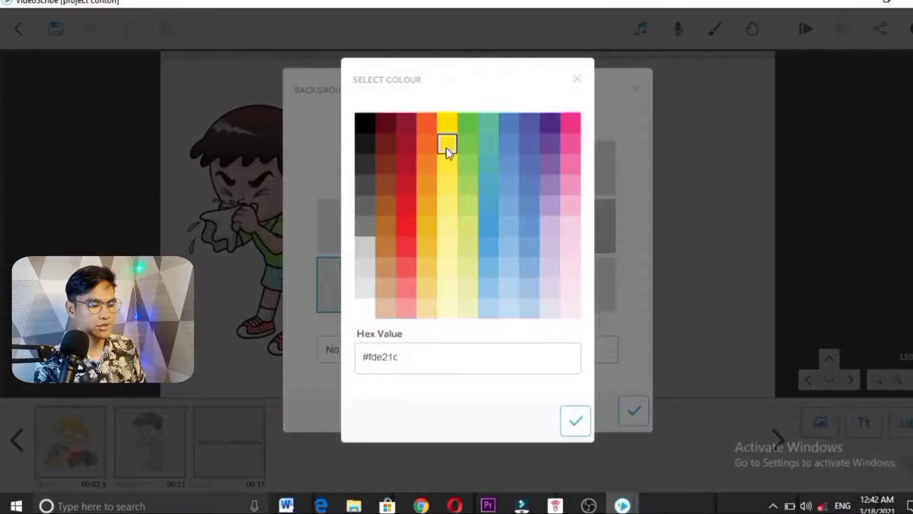
click(576, 420)
click(634, 410)
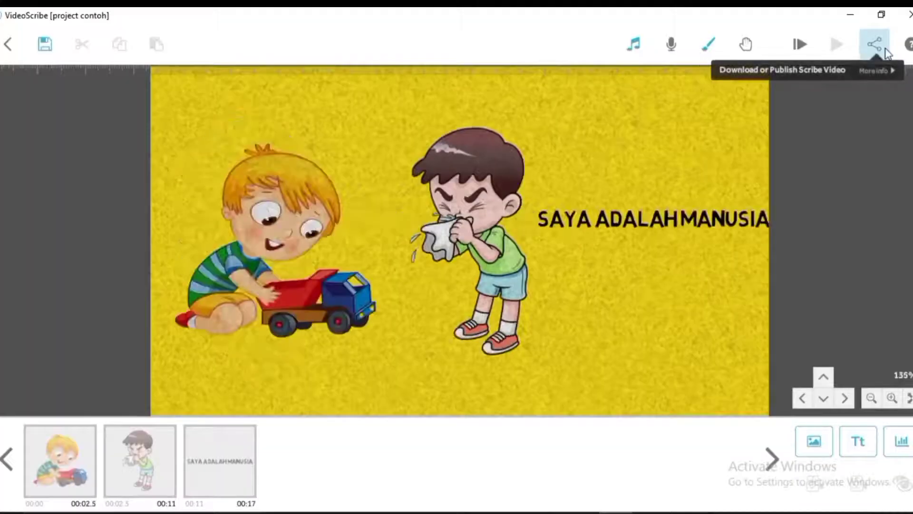
Step: Set up a downloadable video file of the scribe in Quicktime MOV format with the size 360 (Web/Mobile)
click(875, 45)
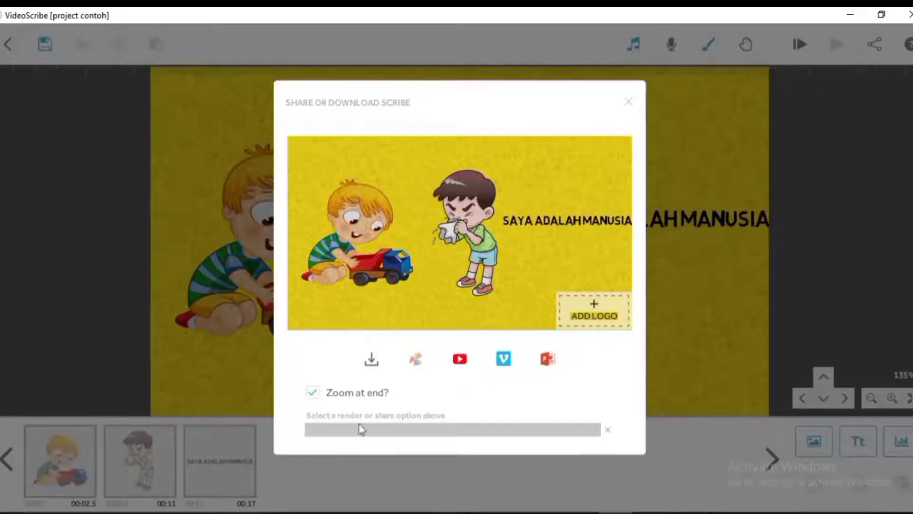
click(368, 370)
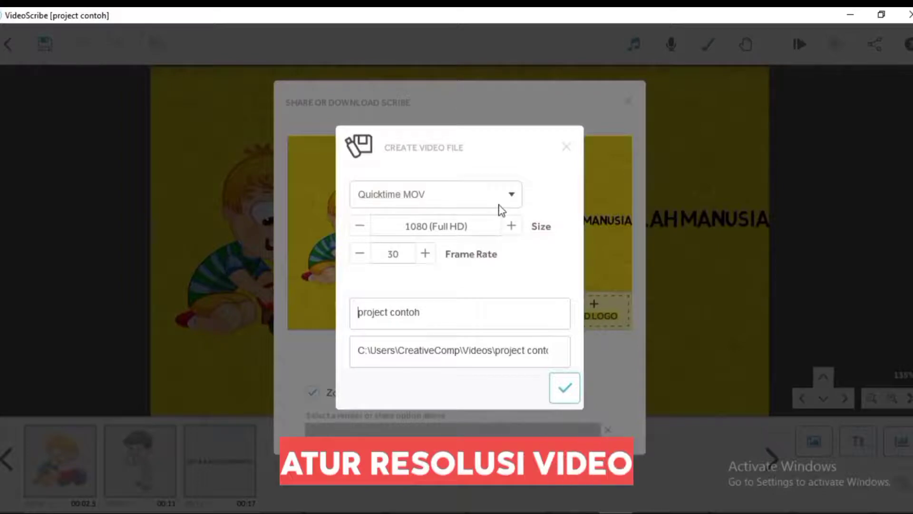
click(512, 227)
click(360, 227)
click(360, 227)
click(360, 227)
click(359, 227)
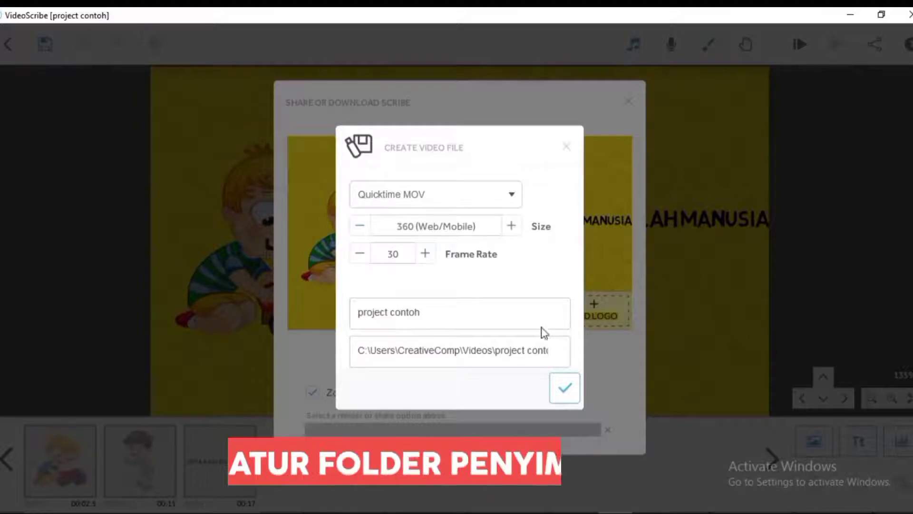
Step: Look at the output folder choices without selecting another one, and create the video file "project contoh"
click(547, 357)
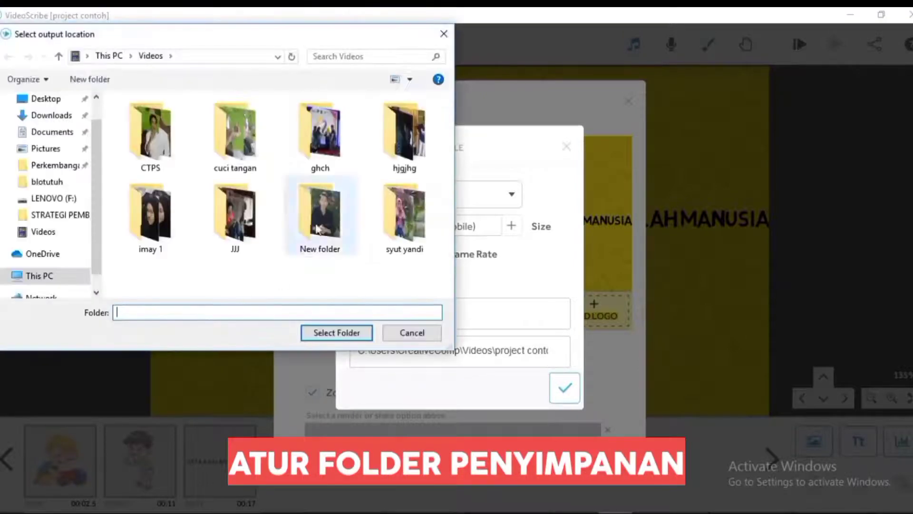
click(444, 34)
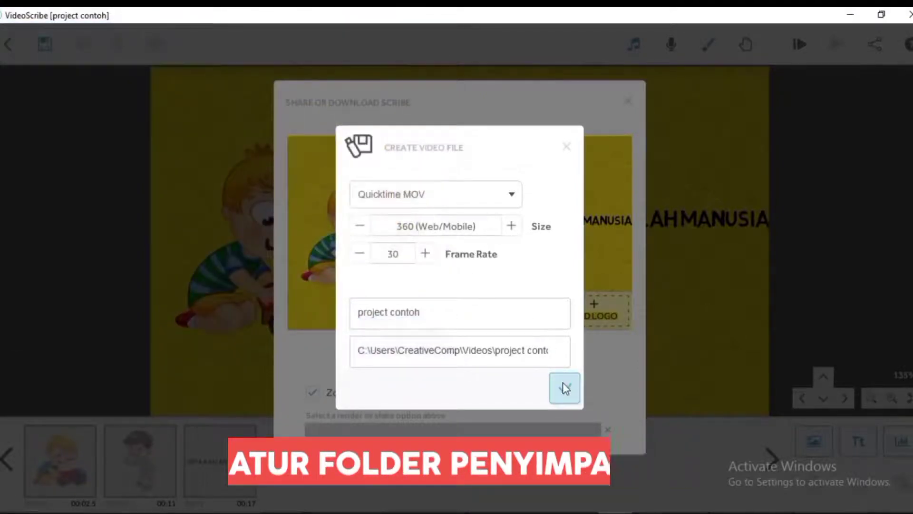
click(564, 388)
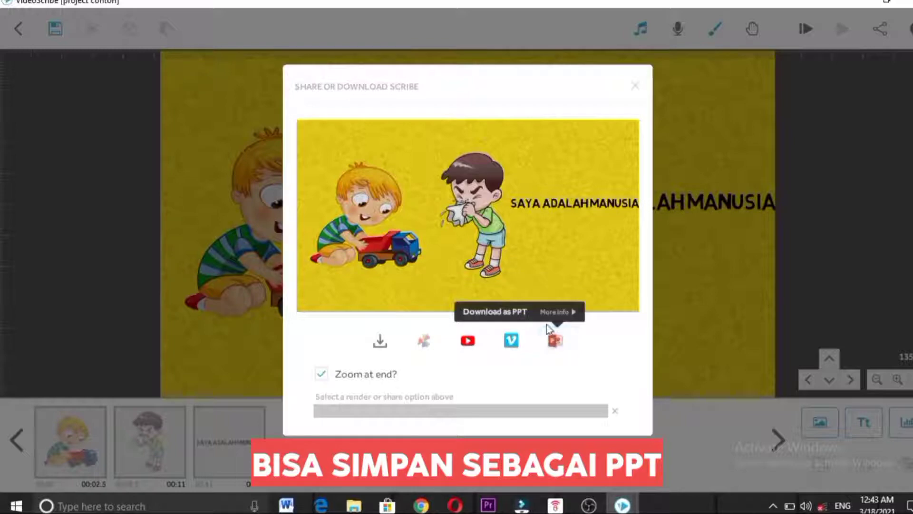
Step: Download the scribe as a PowerPoint presentation with the zoom at end enabled
click(555, 342)
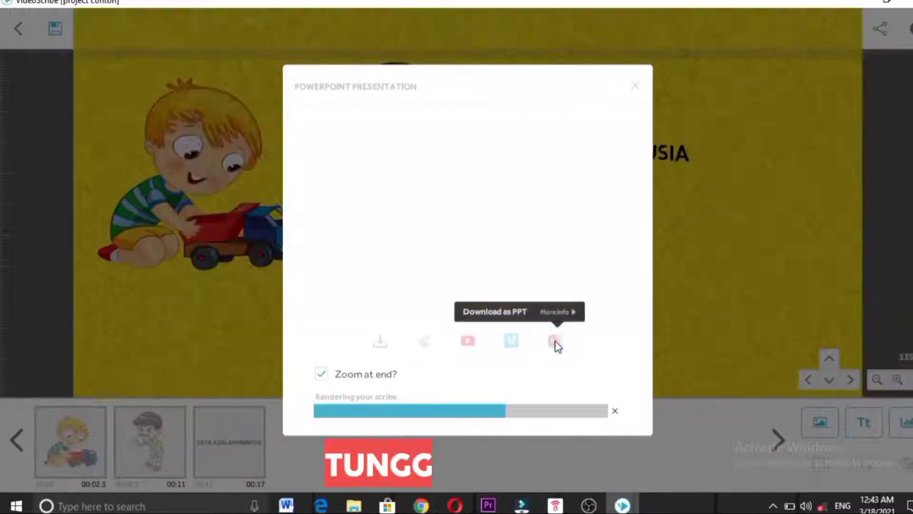